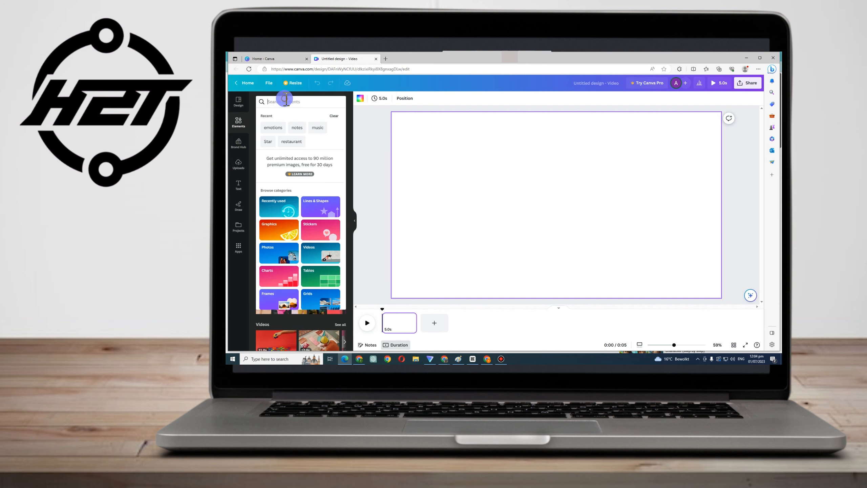
# Search the elements for nature background and place a cartoon landscape graphic onto the canvas as the background
pyautogui.write('nature')
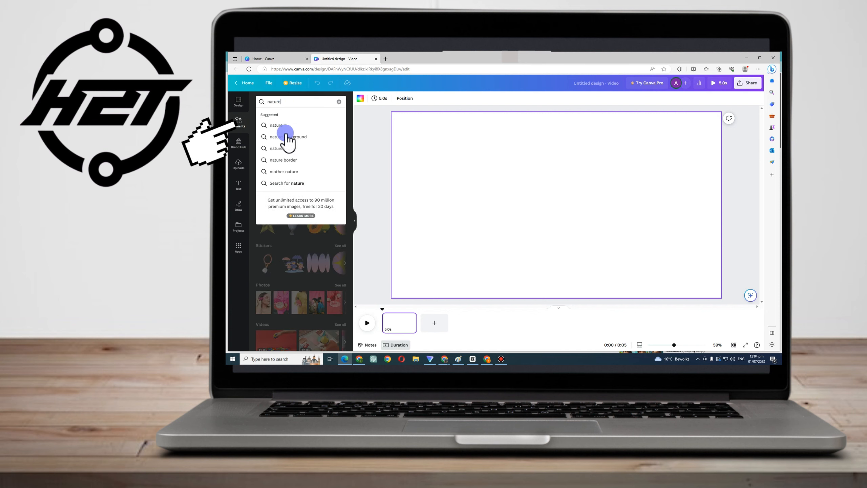
pyautogui.click(287, 136)
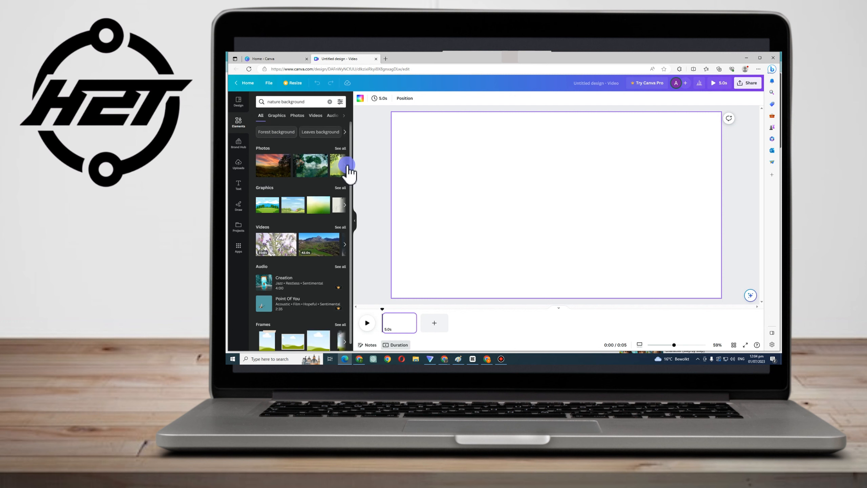
pyautogui.click(347, 166)
pyautogui.click(347, 166)
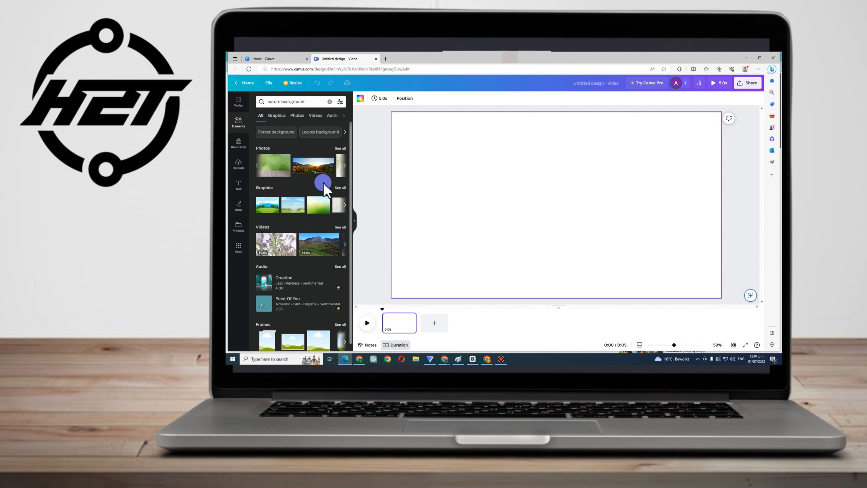
pyautogui.scroll(-1, 336, 188)
pyautogui.click(274, 117)
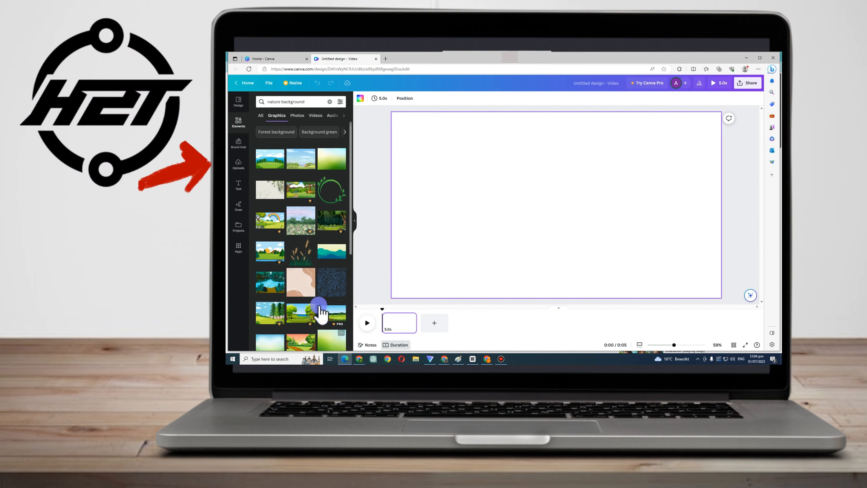
pyautogui.scroll(-3, 321, 311)
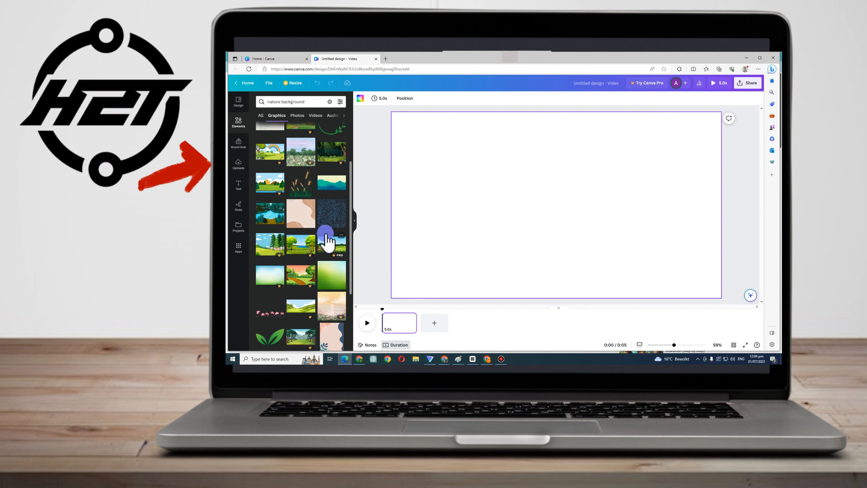
pyautogui.scroll(3, 325, 260)
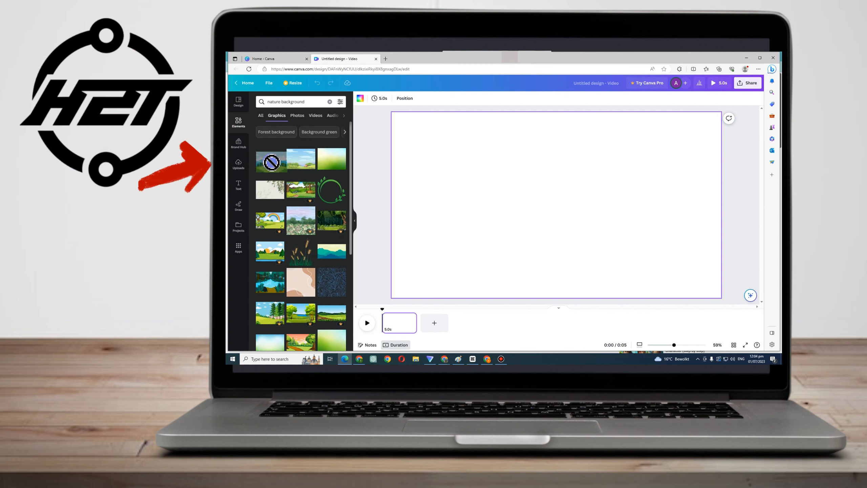
pyautogui.moveTo(329, 159); pyautogui.dragTo(409, 164)
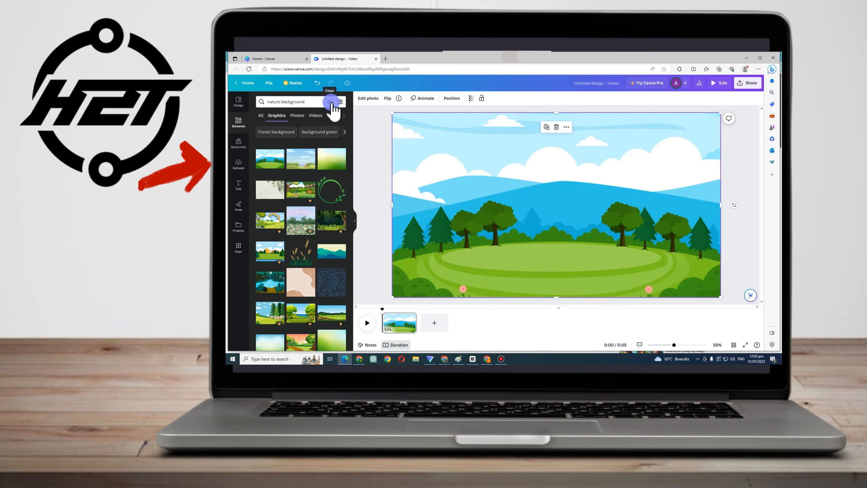
# Search the elements for old man walking and show only the graphic results
pyautogui.click(331, 102)
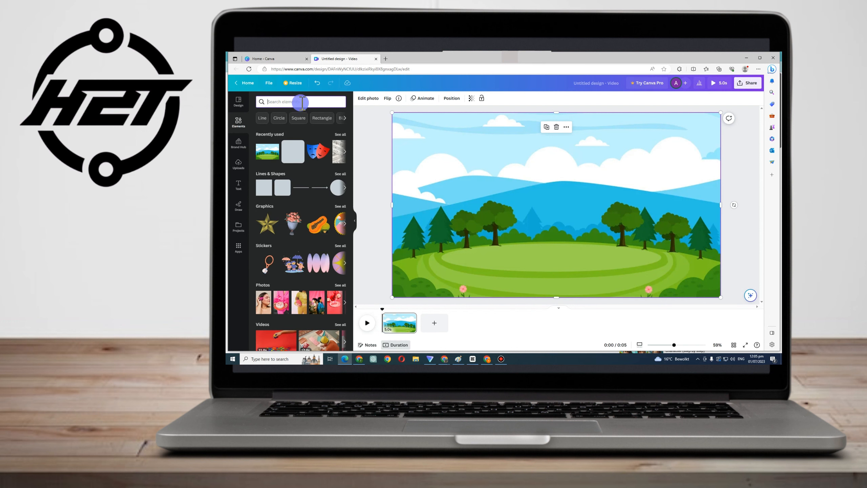
pyautogui.write('man walking')
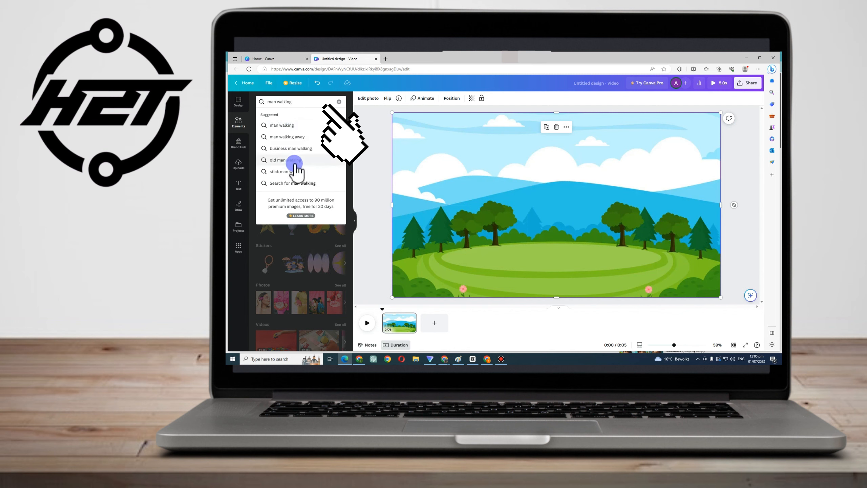
pyautogui.click(294, 164)
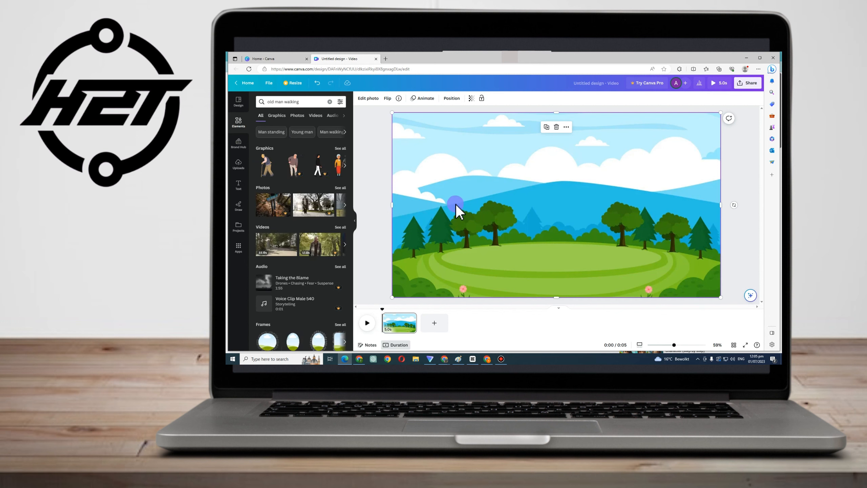
pyautogui.click(276, 116)
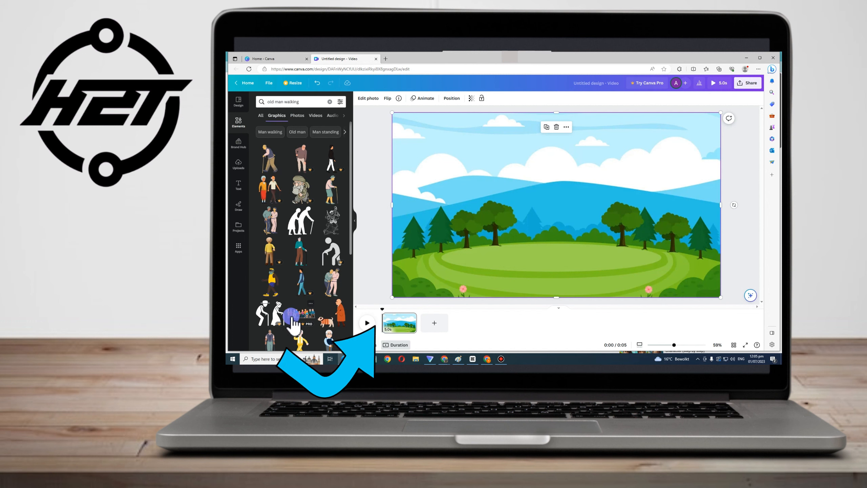
# Place an old man walking figure on the grass and resize it slightly
pyautogui.moveTo(269, 159); pyautogui.dragTo(596, 218)
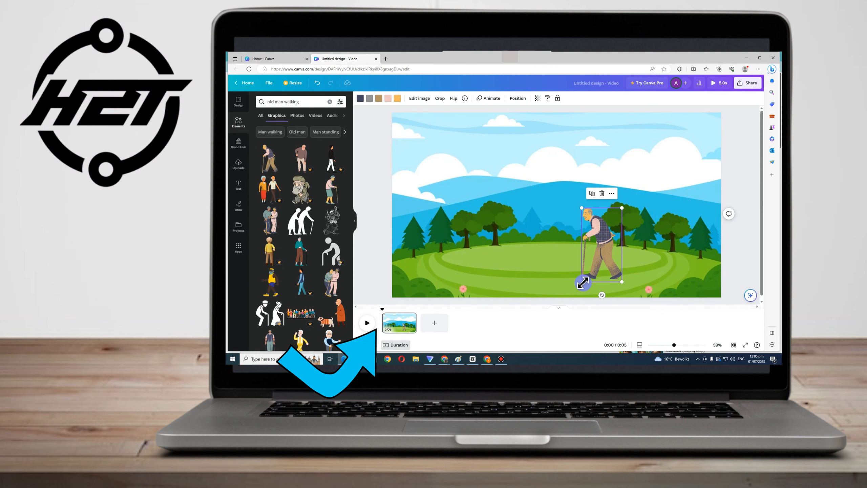
pyautogui.moveTo(577, 285); pyautogui.dragTo(572, 292)
pyautogui.moveTo(579, 276); pyautogui.dragTo(587, 263)
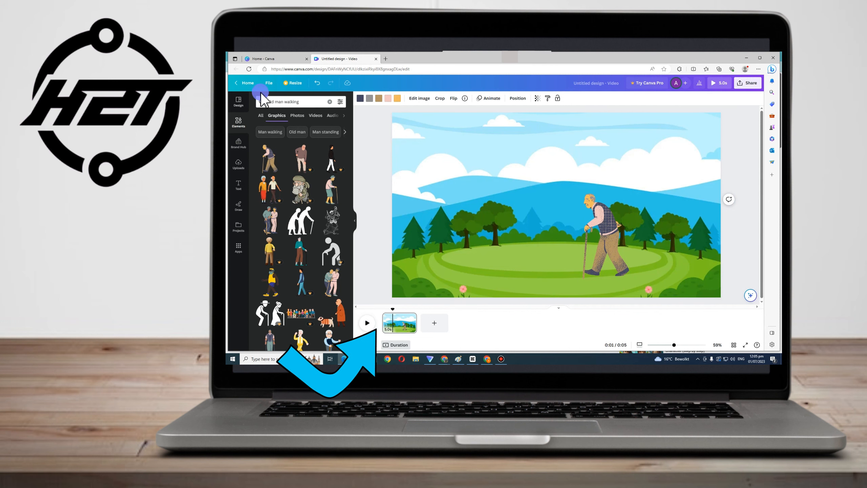
# Delete the old man figure from the canvas
pyautogui.scroll(-6, 297, 188)
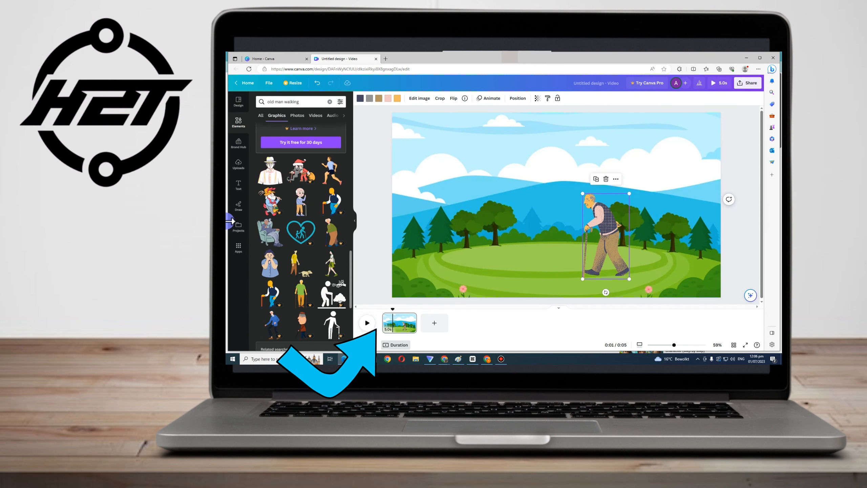
pyautogui.scroll(-2, 303, 235)
pyautogui.click(606, 179)
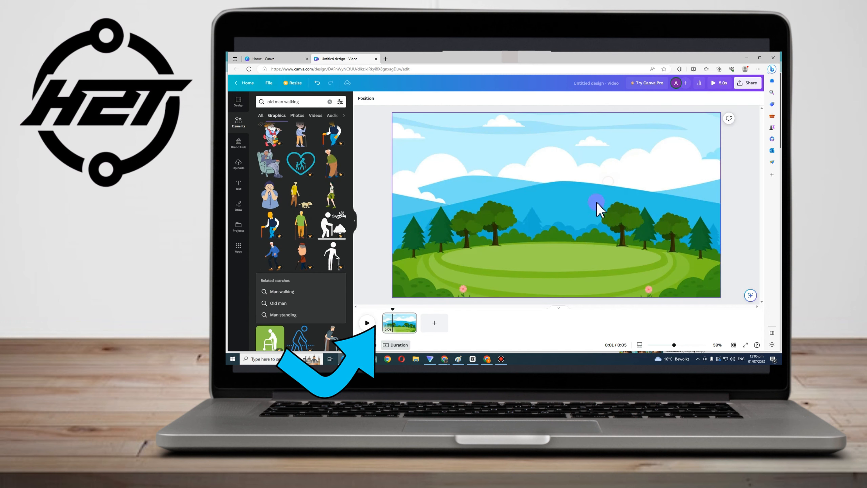
# Scroll through the old man walking graphic results to look for a suitable walking figure
pyautogui.scroll(-5, 337, 190)
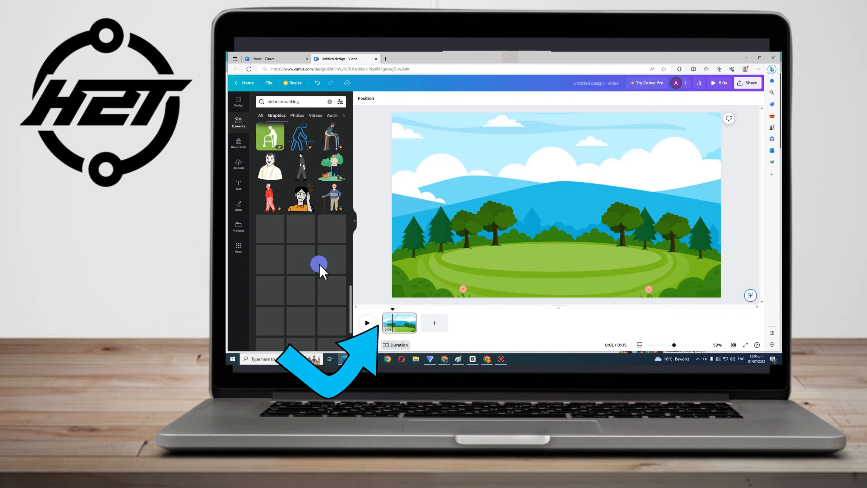
pyautogui.scroll(-2, 319, 270)
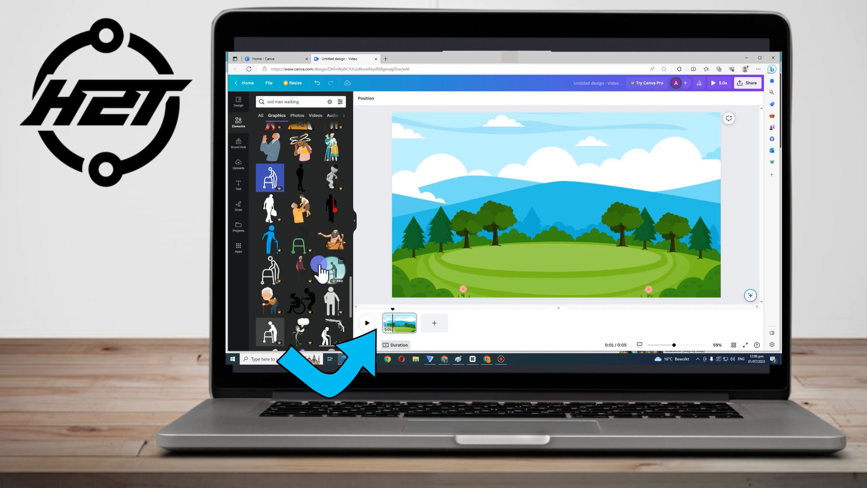
pyautogui.scroll(-8, 319, 270)
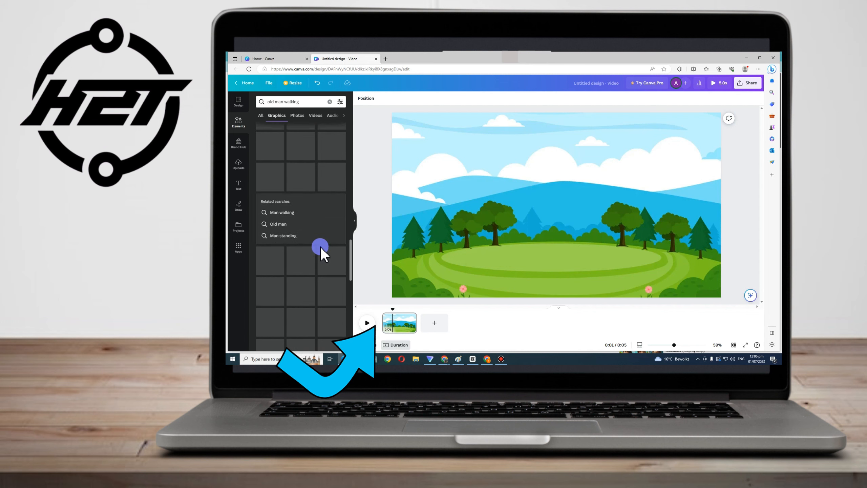
pyautogui.scroll(4, 321, 252)
pyautogui.scroll(-3, 320, 248)
pyautogui.scroll(8, 320, 251)
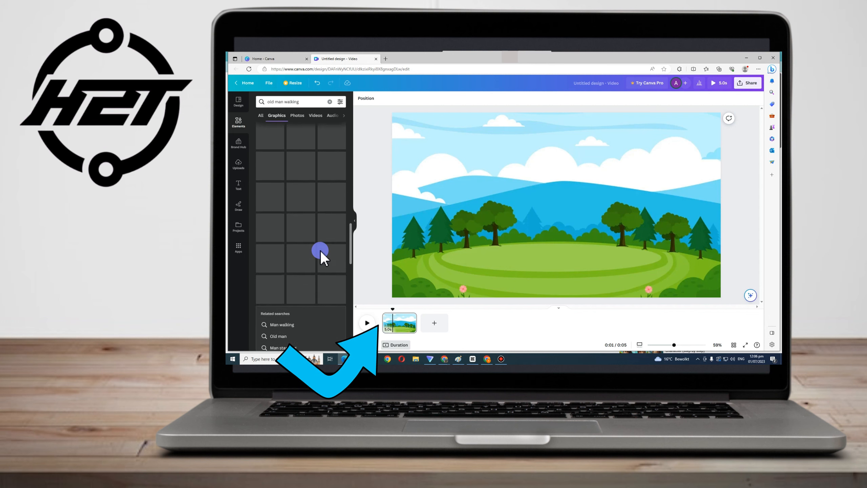
pyautogui.scroll(4, 321, 258)
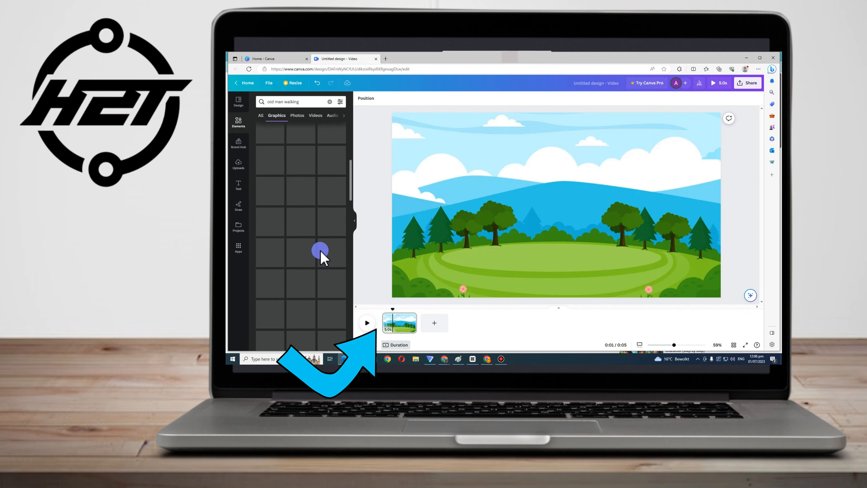
pyautogui.scroll(-2, 321, 254)
pyautogui.scroll(7, 320, 256)
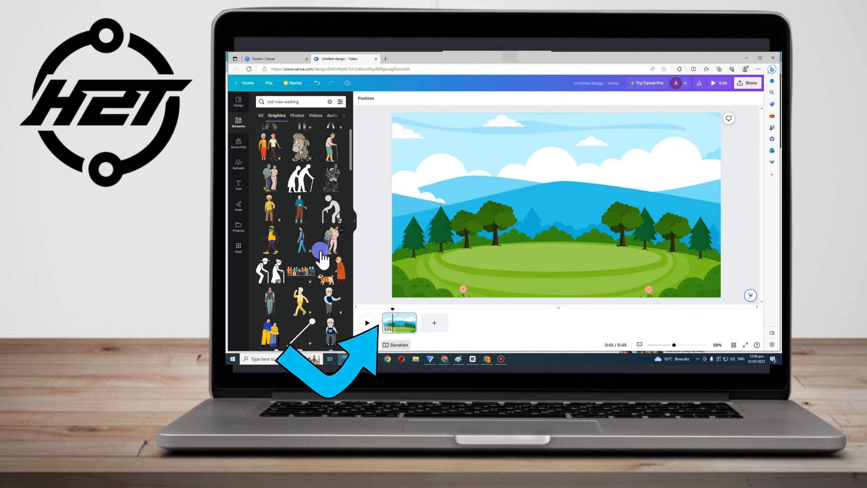
pyautogui.scroll(-10, 321, 255)
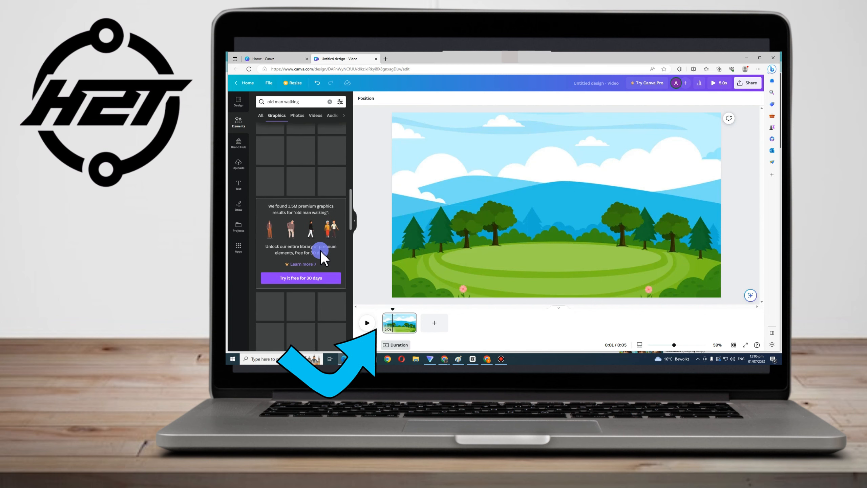
pyautogui.scroll(-4, 321, 255)
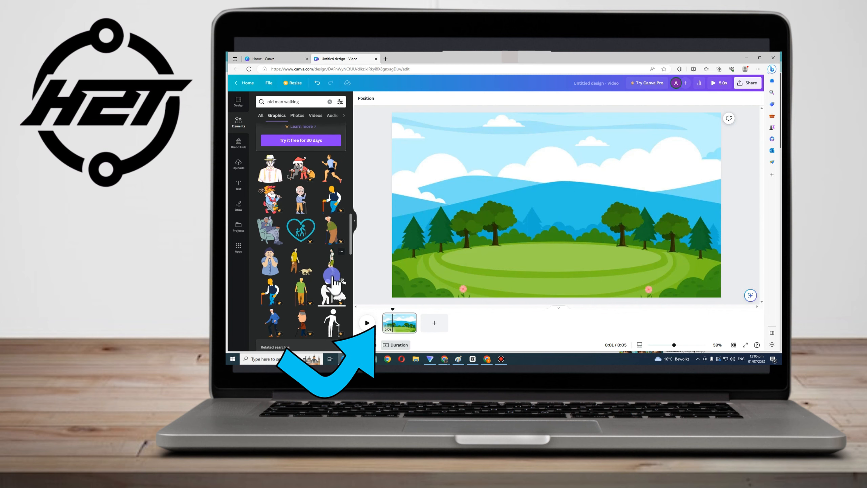
# Add an animated walking man graphic and position it on the grass near the right edge of the scene
pyautogui.moveTo(429, 260); pyautogui.dragTo(595, 173)
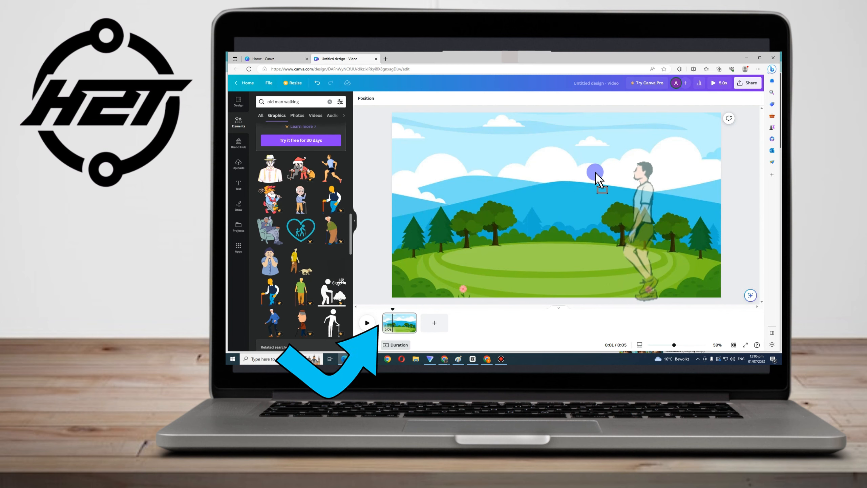
pyautogui.moveTo(594, 225); pyautogui.dragTo(566, 220)
pyautogui.moveTo(551, 145); pyautogui.dragTo(603, 212)
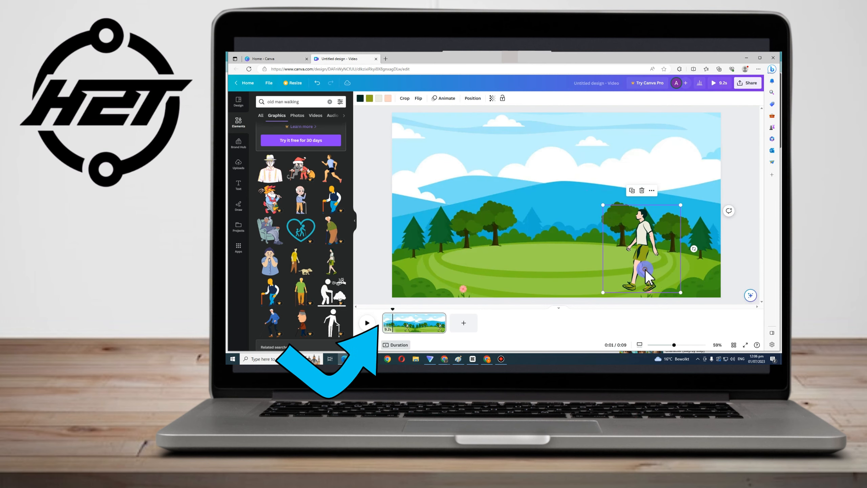
pyautogui.moveTo(644, 249); pyautogui.dragTo(698, 282)
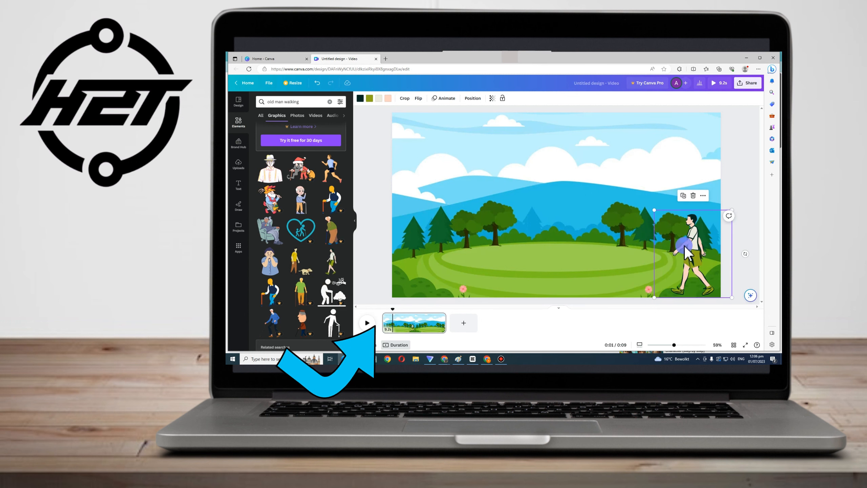
pyautogui.moveTo(654, 210); pyautogui.dragTo(650, 205)
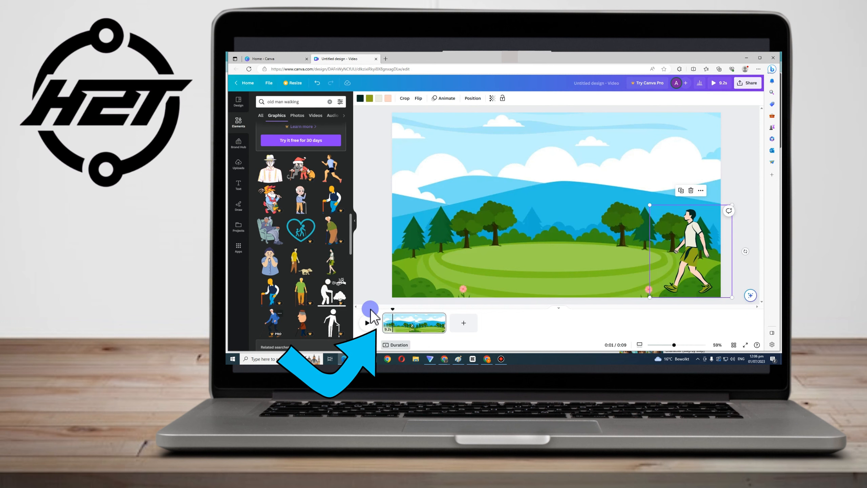
# Play the scene, then duplicate the walking man and move the copy slightly to the left
pyautogui.click(370, 324)
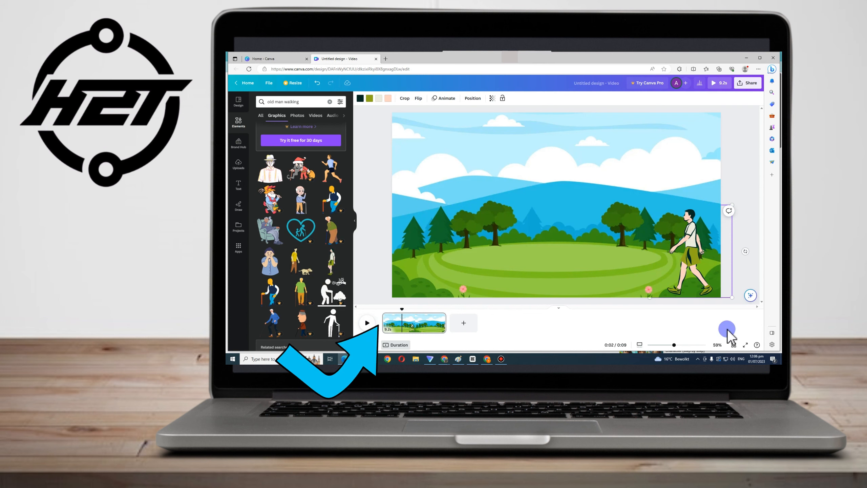
pyautogui.click(706, 260)
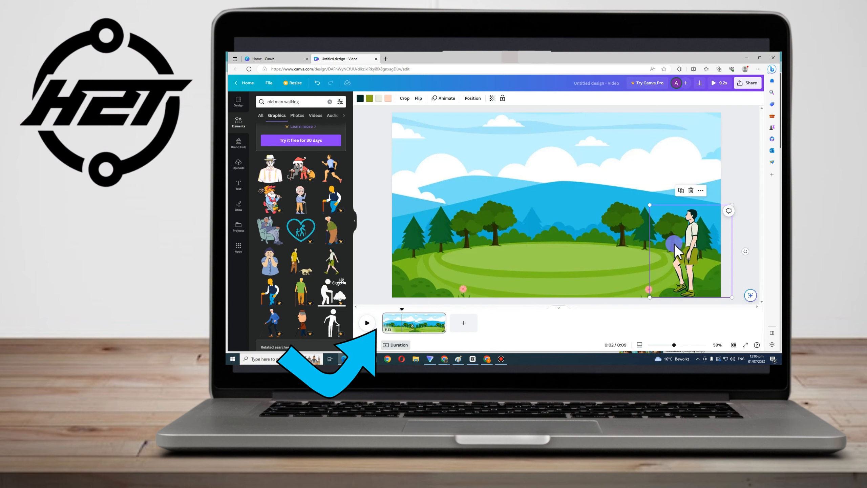
pyautogui.hotkey('ctrl', 'd')
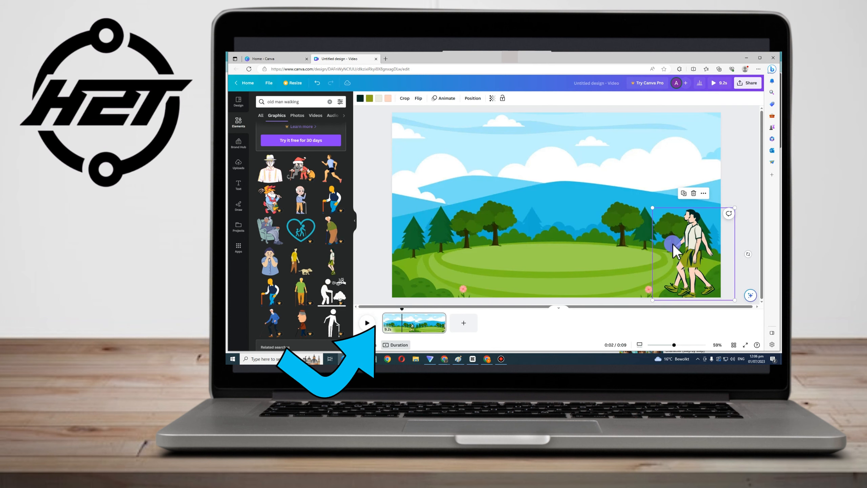
pyautogui.moveTo(685, 244); pyautogui.dragTo(633, 242)
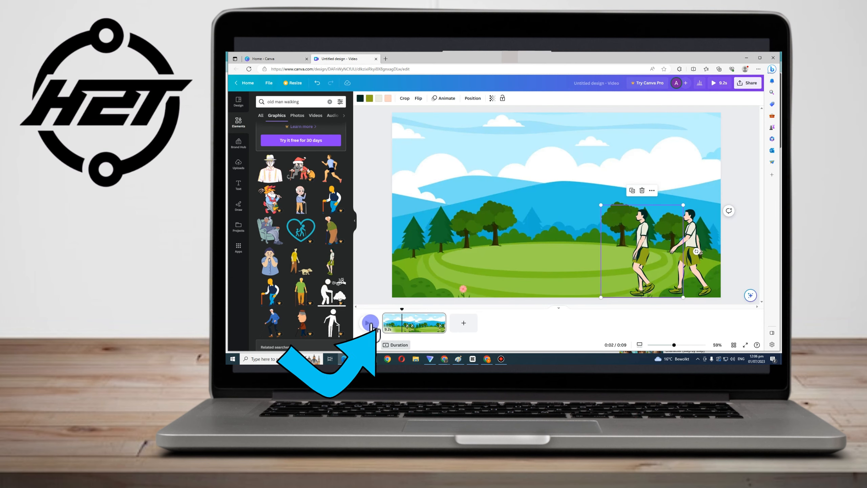
# Play the scene and browse further through the old man walking graphics for another character
pyautogui.click(371, 323)
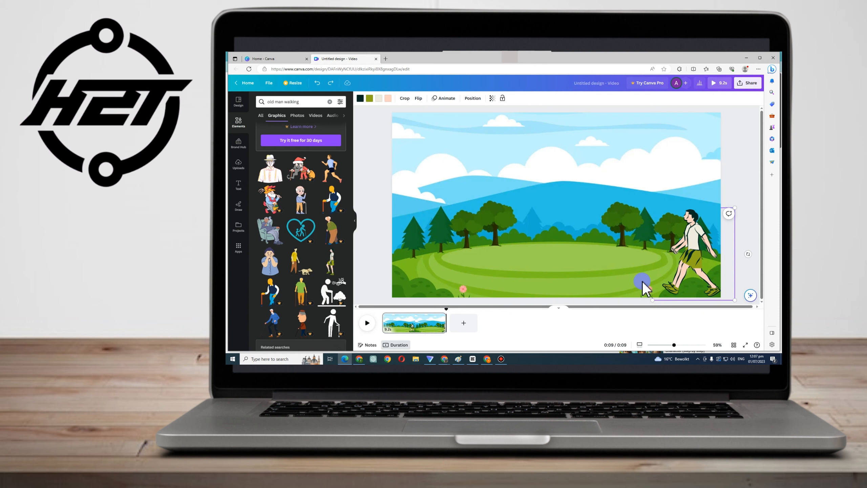
pyautogui.scroll(-5, 342, 270)
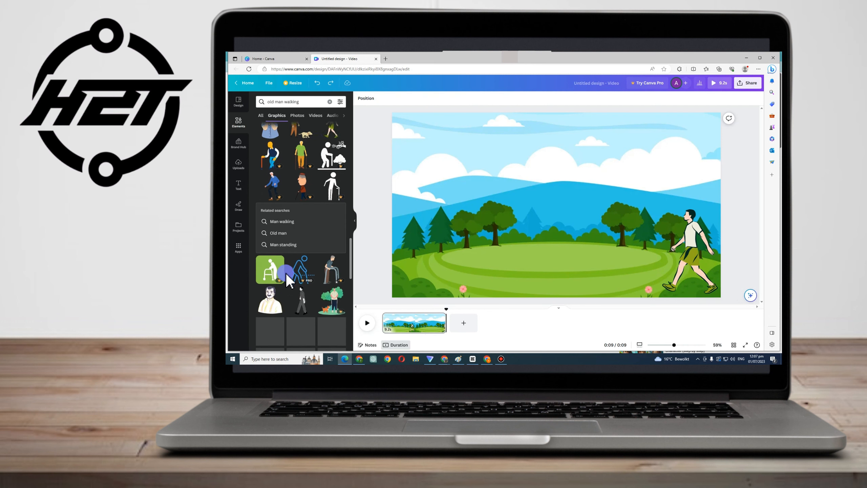
pyautogui.scroll(-5, 286, 275)
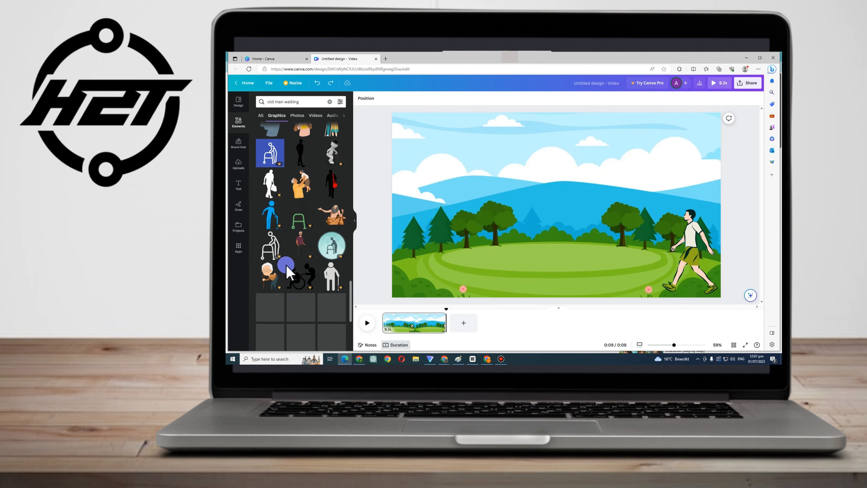
pyautogui.scroll(-3, 286, 270)
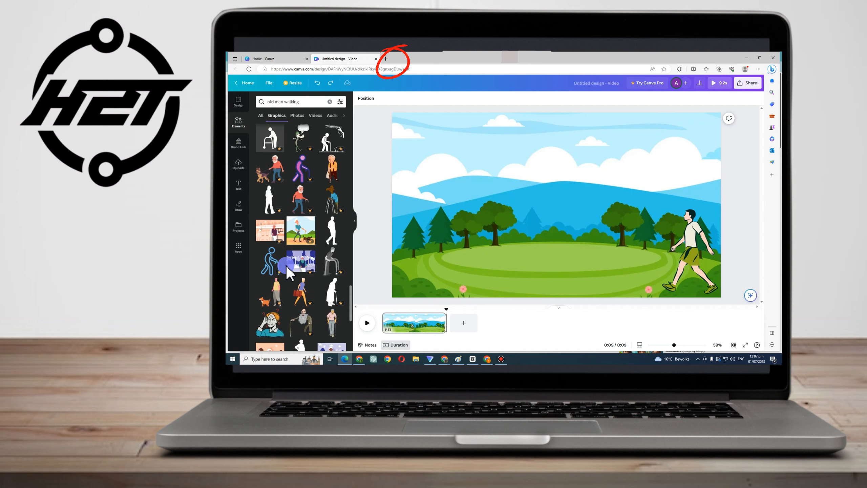
pyautogui.scroll(-5, 287, 270)
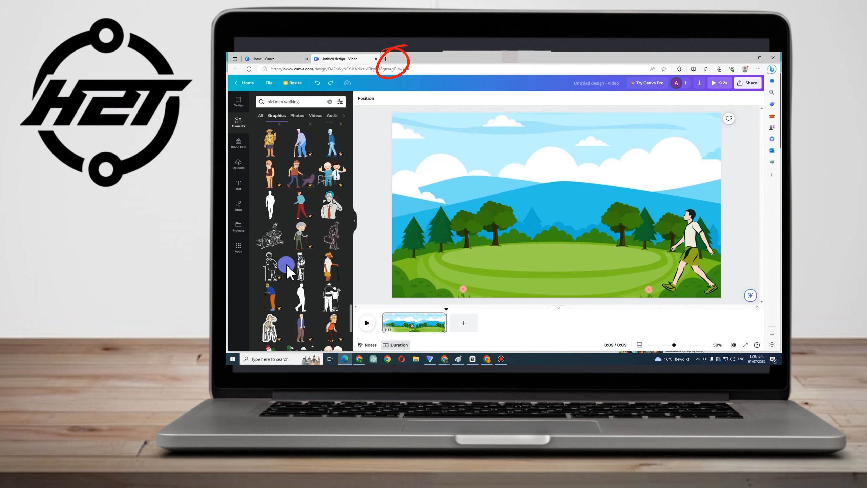
pyautogui.scroll(-3, 286, 270)
pyautogui.scroll(-5, 287, 270)
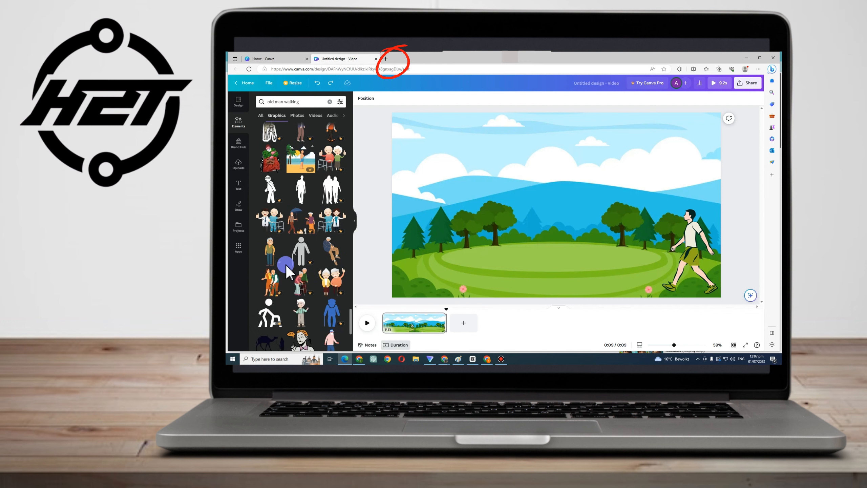
pyautogui.scroll(-3, 287, 270)
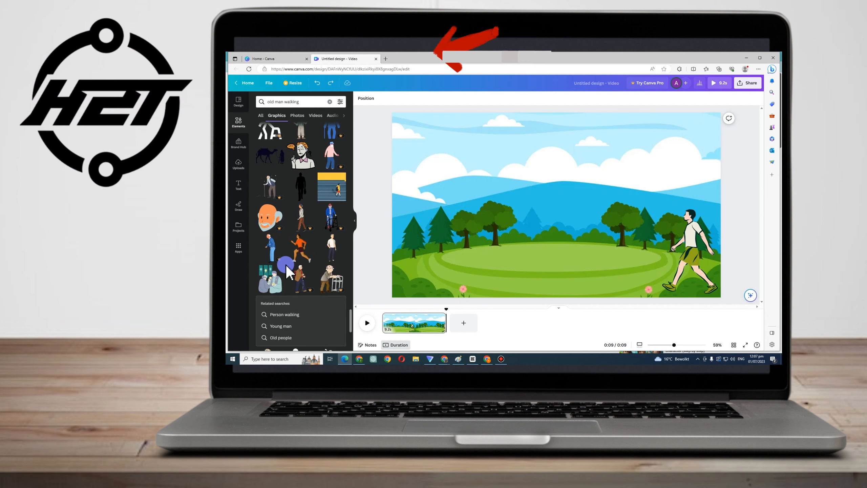
pyautogui.scroll(-10, 286, 270)
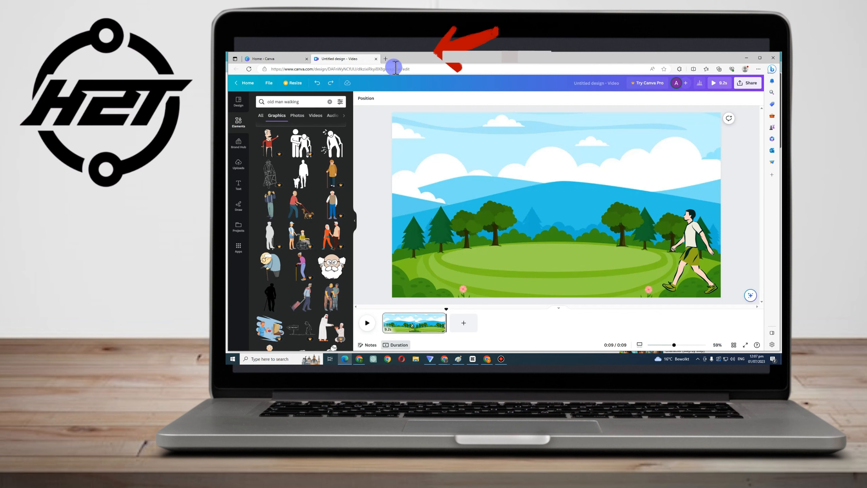
# Open Google in a new browser tab and search for guy running
pyautogui.click(386, 58)
pyautogui.write('google.com')
pyautogui.press('Return')
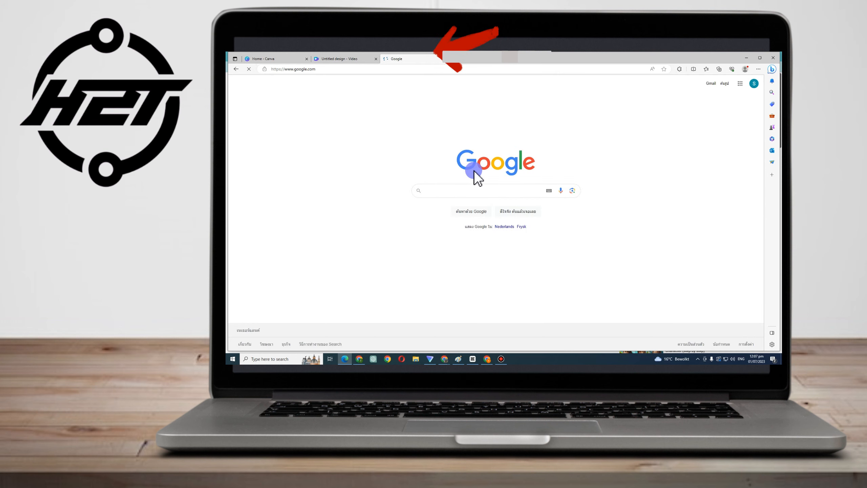
pyautogui.write('guy ru')
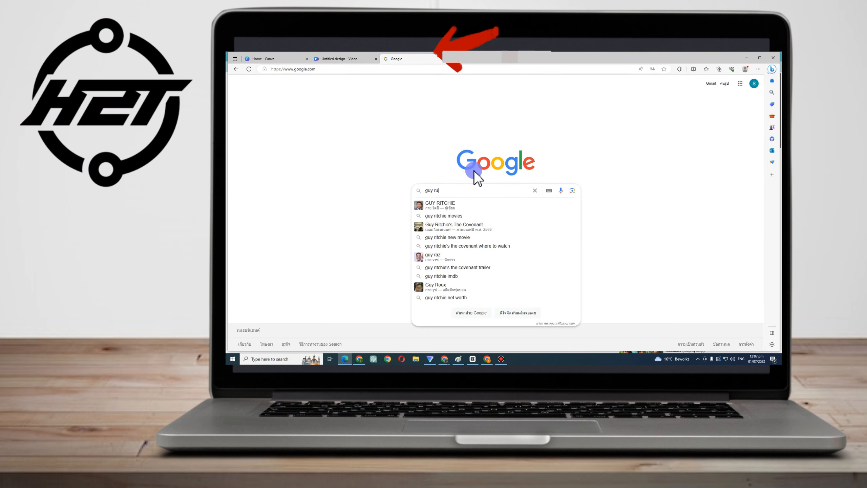
pyautogui.write('nning')
pyautogui.press('Return')
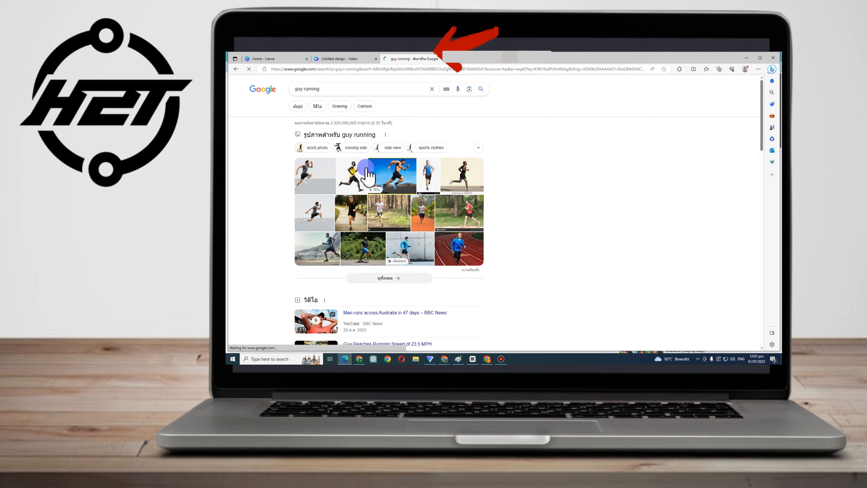
# Refine the search to guy running cartoon and browse its video and image results
pyautogui.click(355, 89)
pyautogui.write('ca')
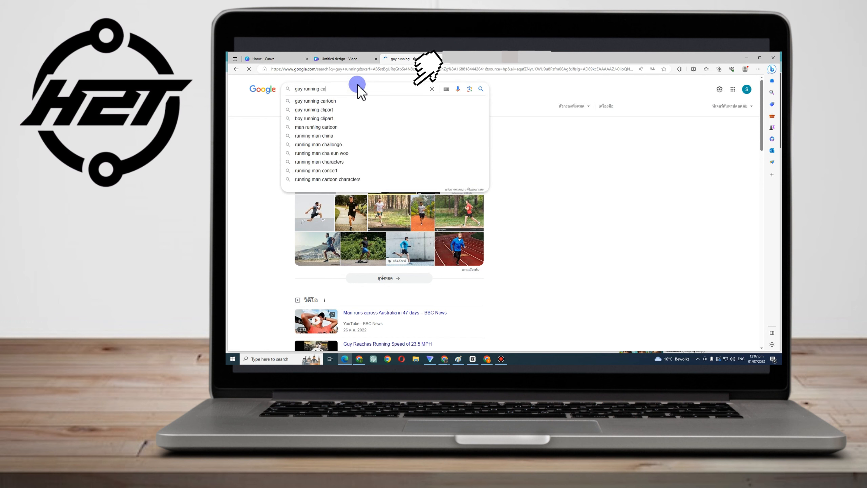
pyautogui.write('rtoon')
pyautogui.press('Return')
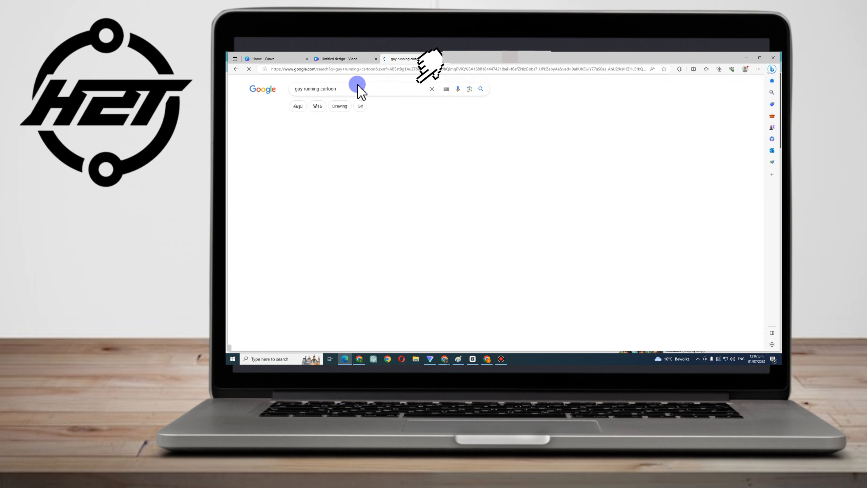
pyautogui.click(318, 107)
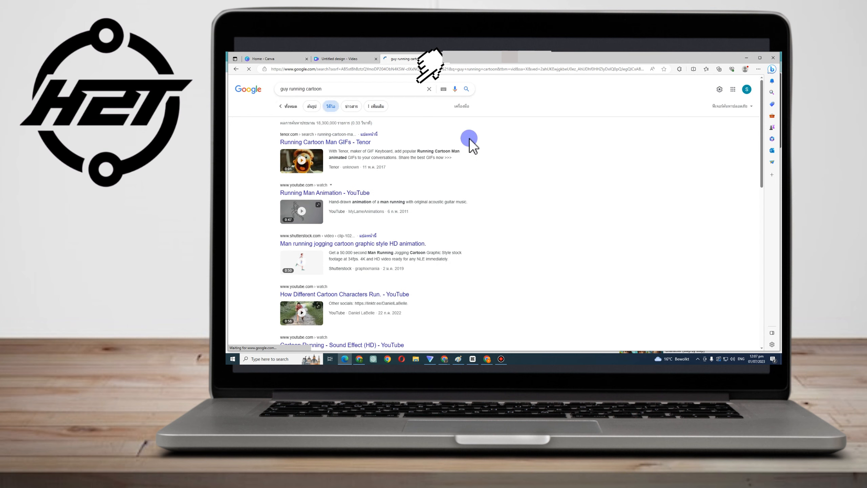
pyautogui.rightClick(511, 150)
pyautogui.click(553, 222)
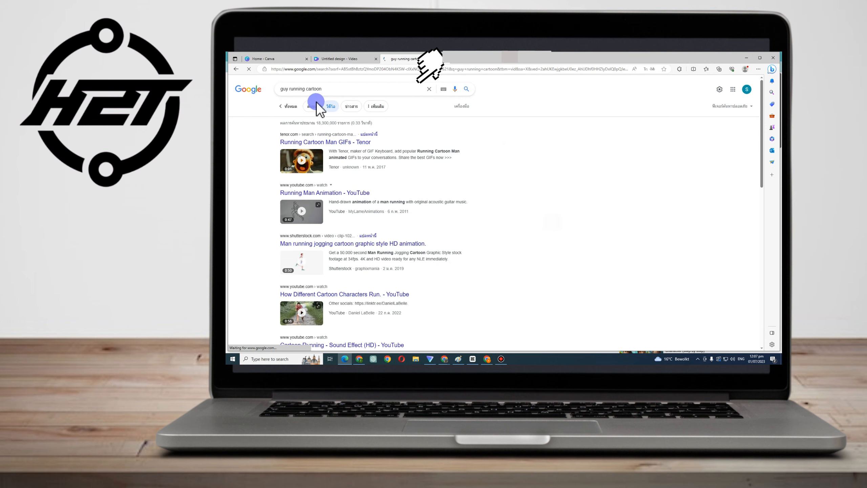
pyautogui.click(287, 106)
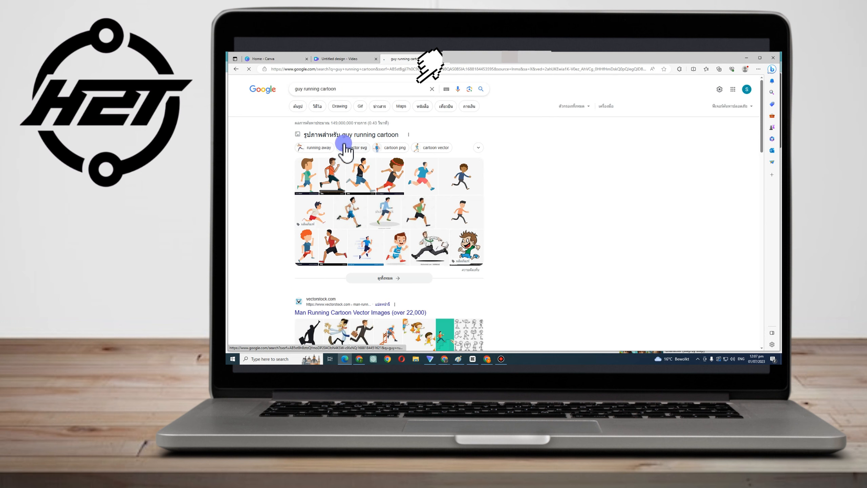
pyautogui.click(362, 107)
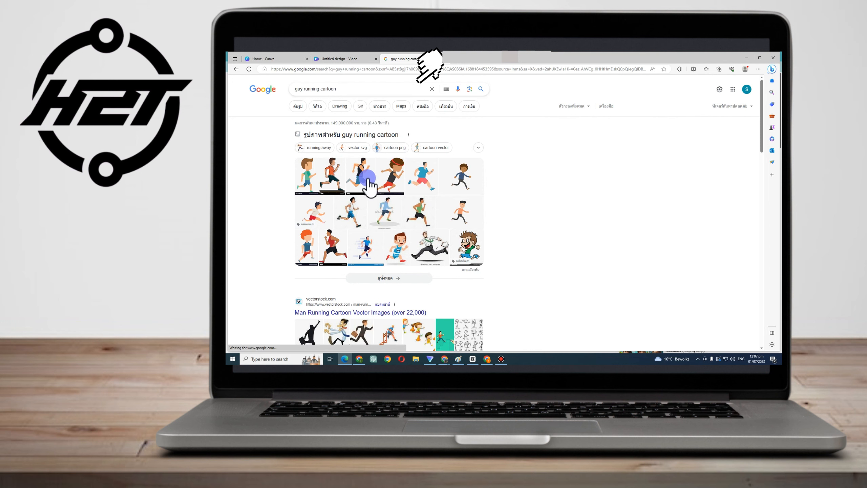
# Change the search to guy running cartoon transparent
pyautogui.scroll(-3, 383, 239)
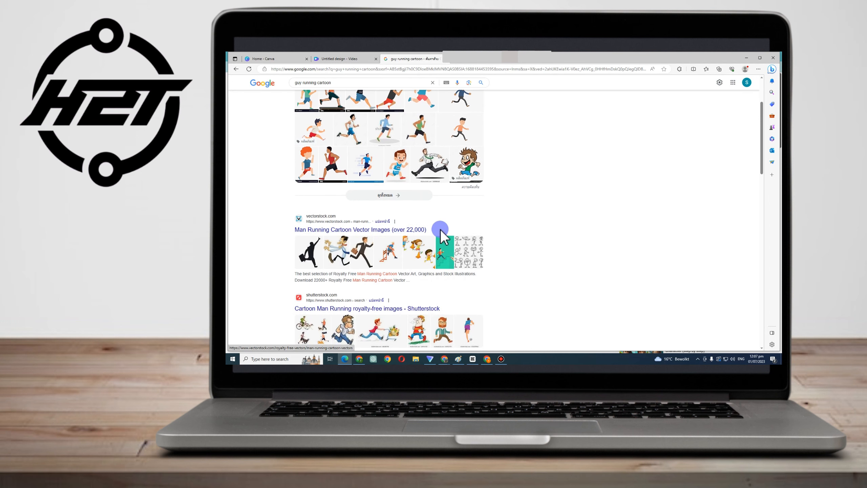
pyautogui.scroll(3, 440, 229)
pyautogui.click(358, 90)
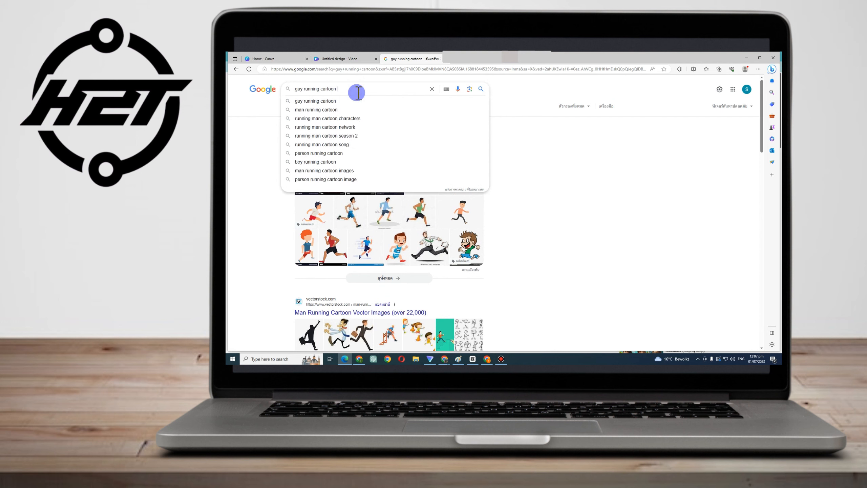
pyautogui.write('tra')
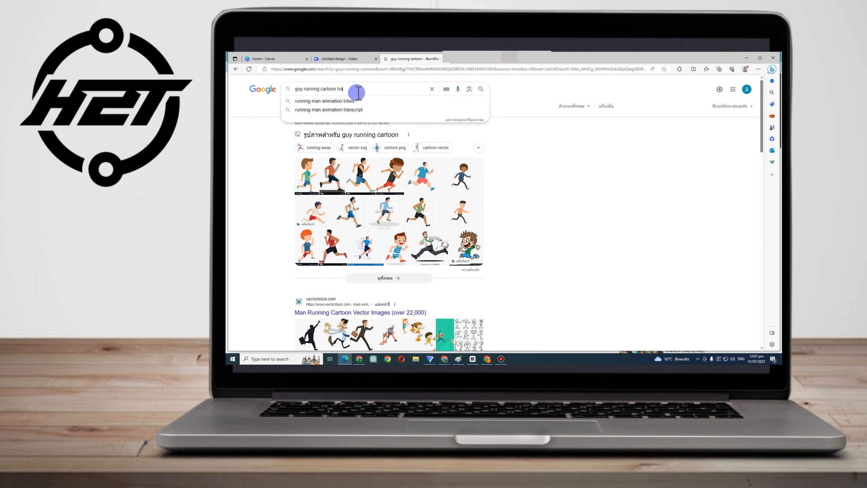
pyautogui.write('nspa')
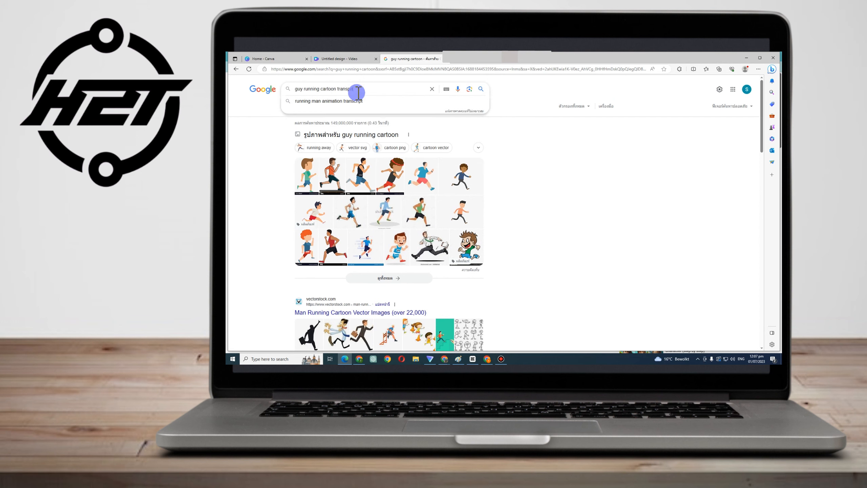
pyautogui.write('rent')
pyautogui.press('Return')
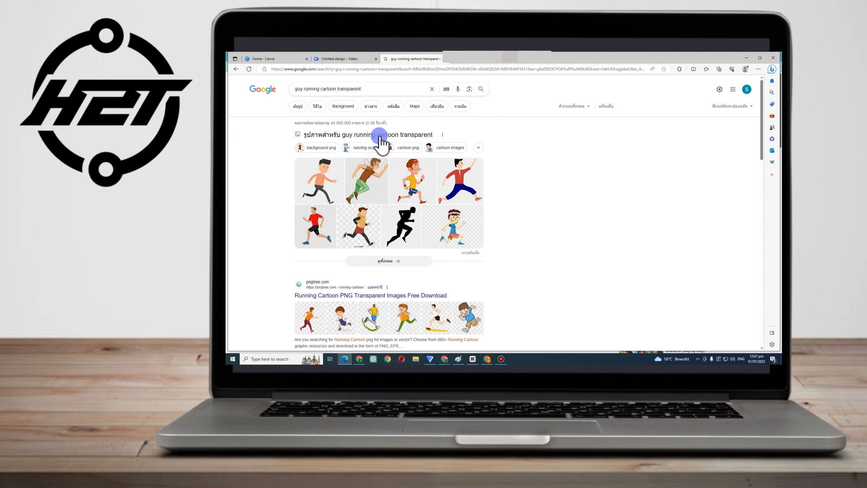
# Open the pngtree running cartoon page and scroll through its transparent running figures
pyautogui.scroll(-1, 363, 323)
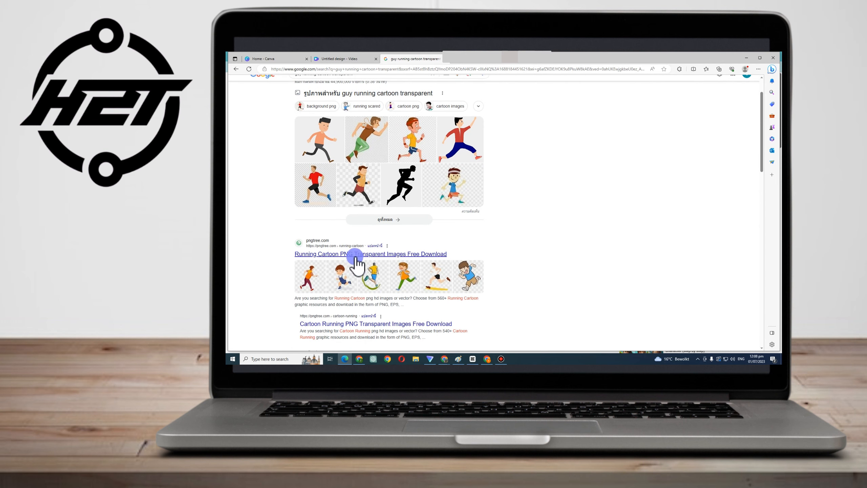
pyautogui.click(355, 256)
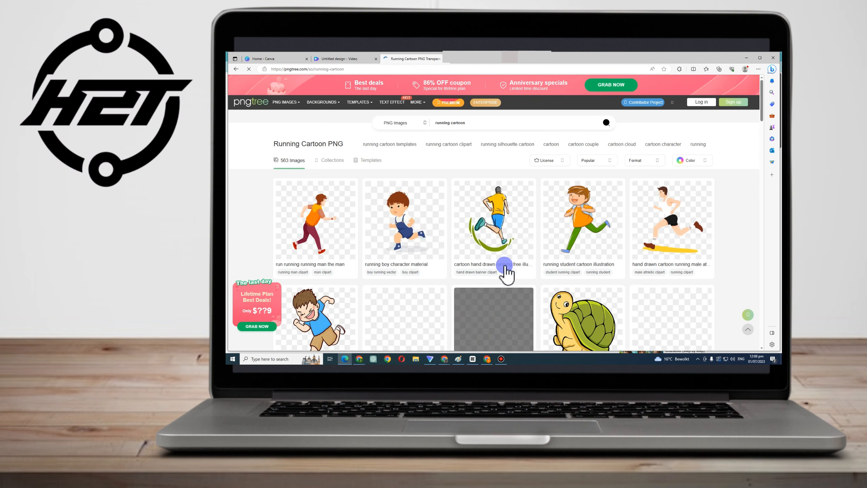
pyautogui.scroll(-4, 523, 242)
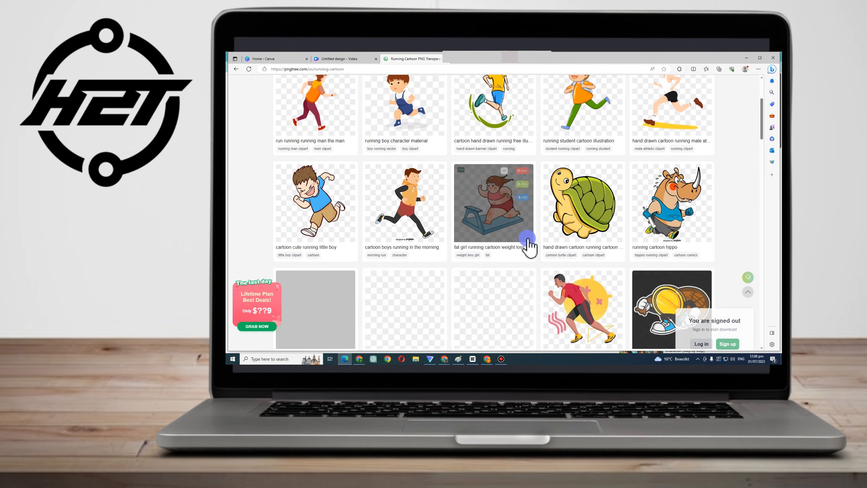
pyautogui.scroll(-3, 546, 246)
pyautogui.scroll(3, 542, 242)
pyautogui.scroll(4, 542, 243)
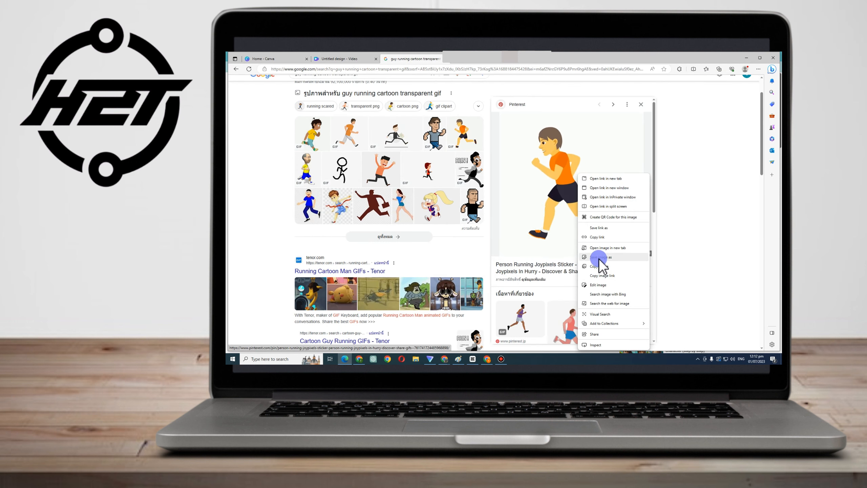
# Save the orange-shirt running person GIF image into the Documents folder
pyautogui.click(594, 258)
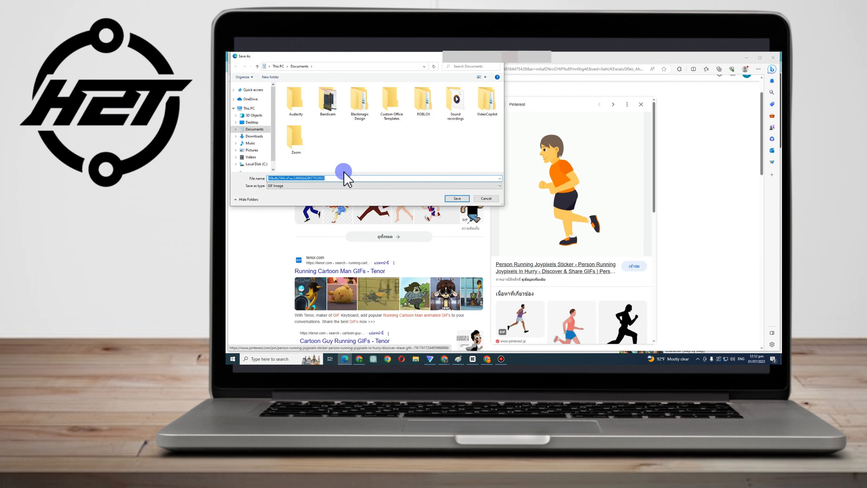
pyautogui.click(457, 199)
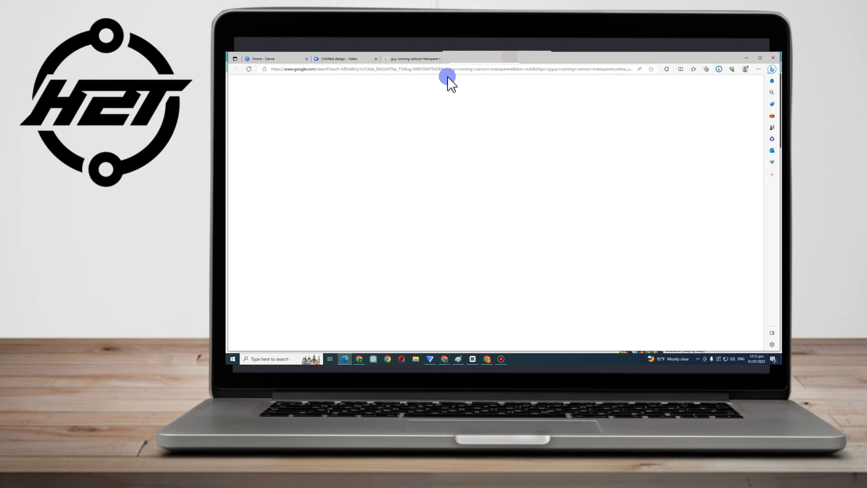
# Search Google for a remove background tool
pyautogui.tripleClick(338, 88)
pyautogui.write('rem')
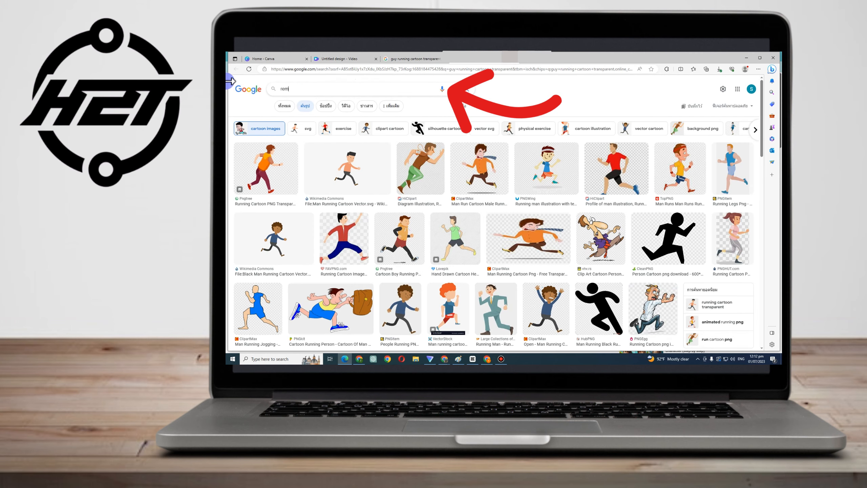
pyautogui.write('ove backg')
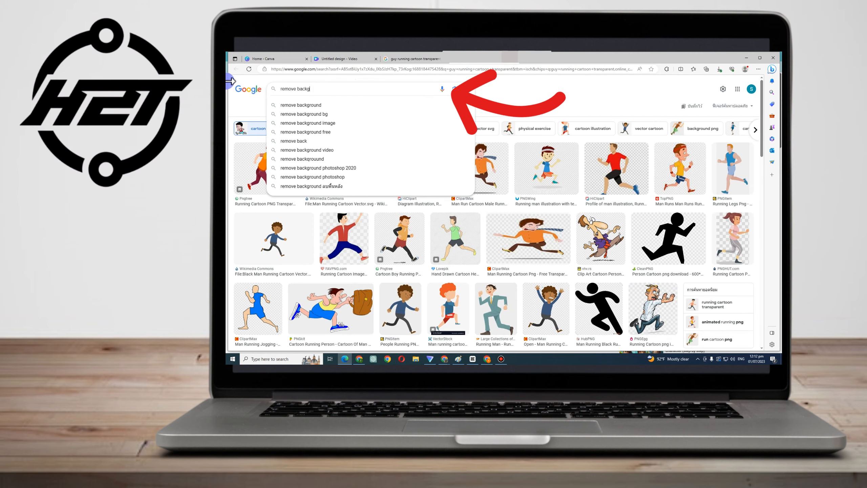
pyautogui.write('pu')
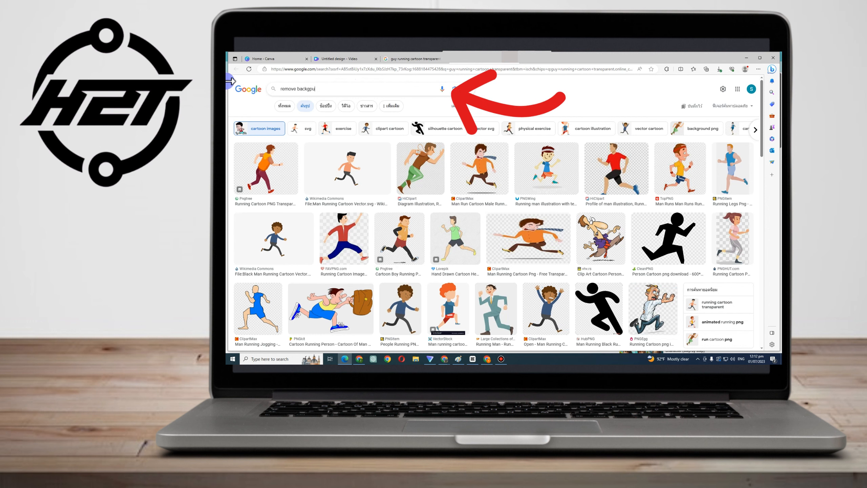
pyautogui.press('BackSpace')
pyautogui.press('BackSpace')
pyautogui.write('ou')
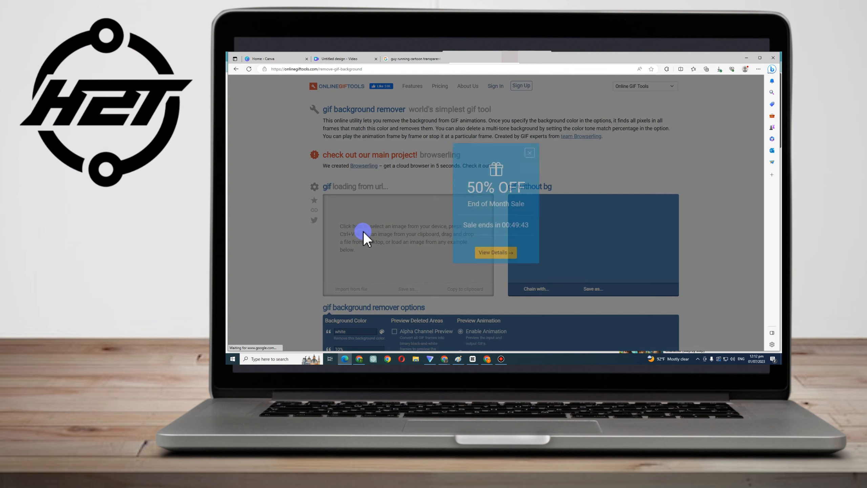
# Close the sale popup on the GIF background remover and import the saved running GIF from Documents
pyautogui.click(529, 153)
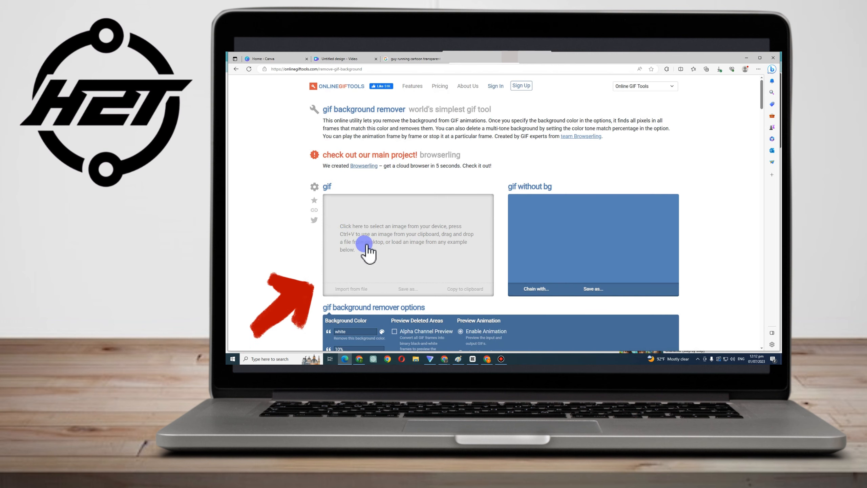
pyautogui.click(367, 253)
pyautogui.click(411, 138)
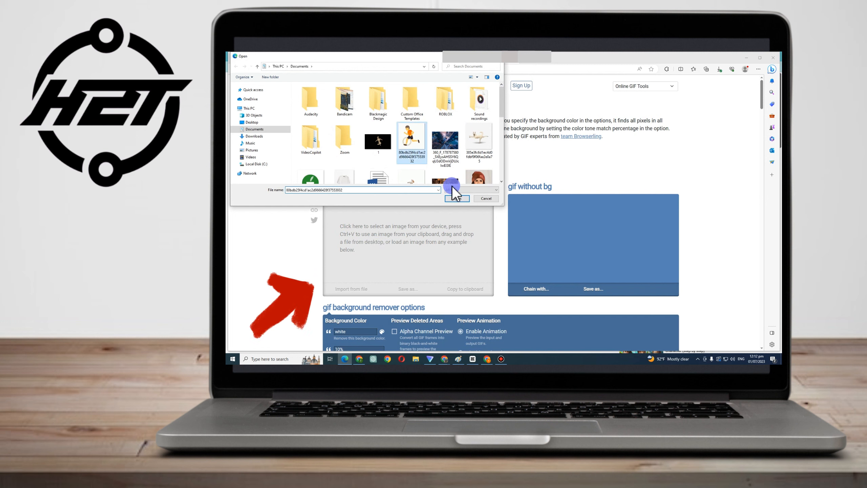
pyautogui.click(465, 200)
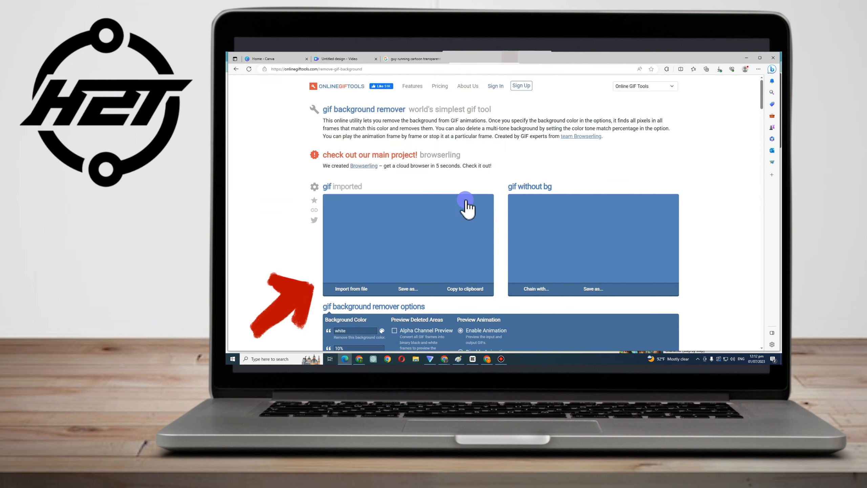
# Download the running GIF without its background from the remover, choosing the free download over the premium upgrade
pyautogui.scroll(-1, 449, 271)
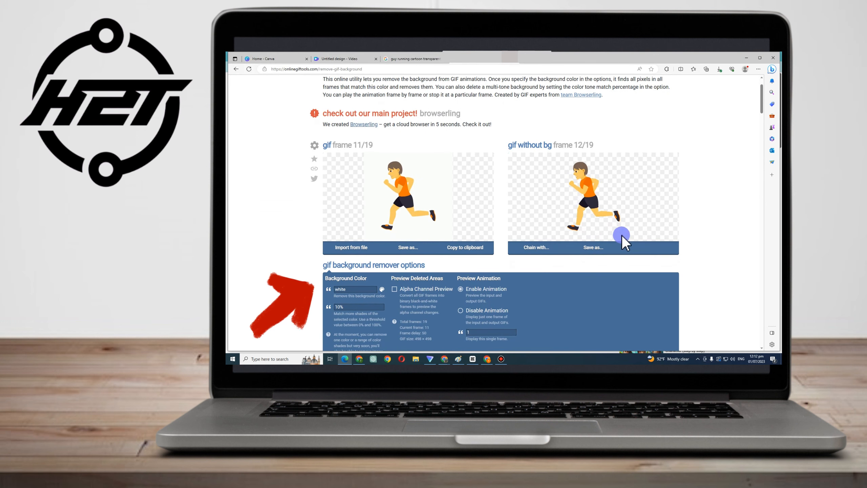
pyautogui.click(599, 247)
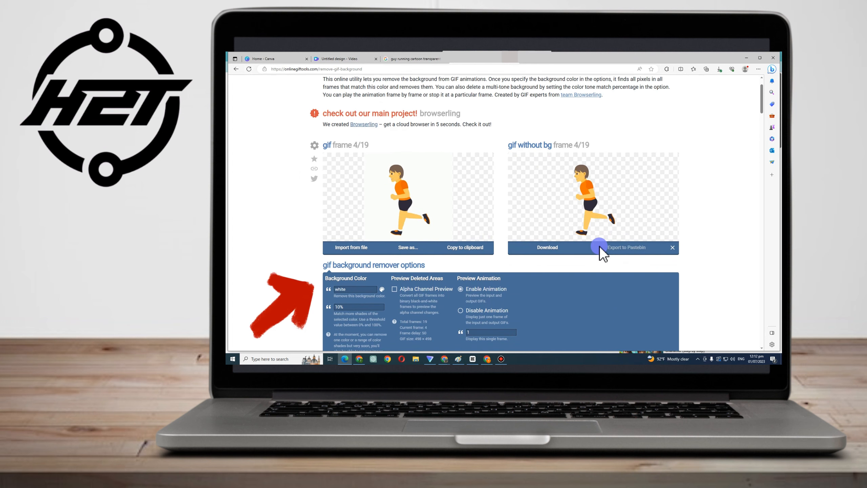
pyautogui.click(550, 248)
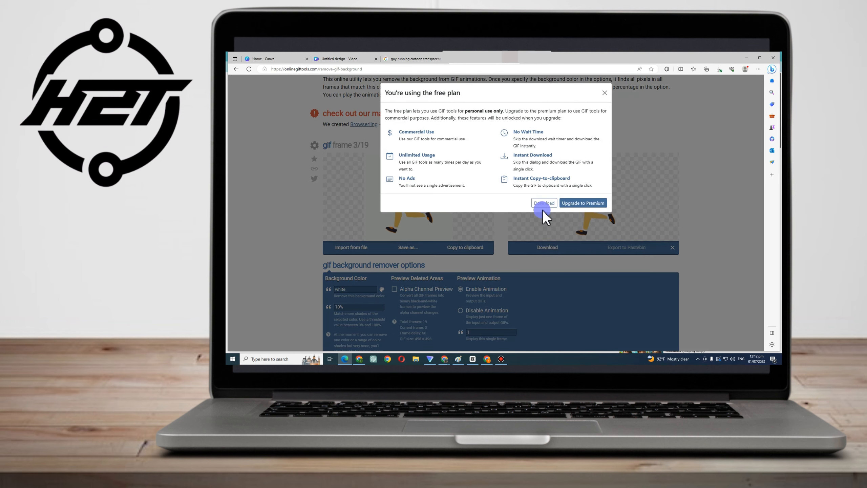
pyautogui.click(542, 204)
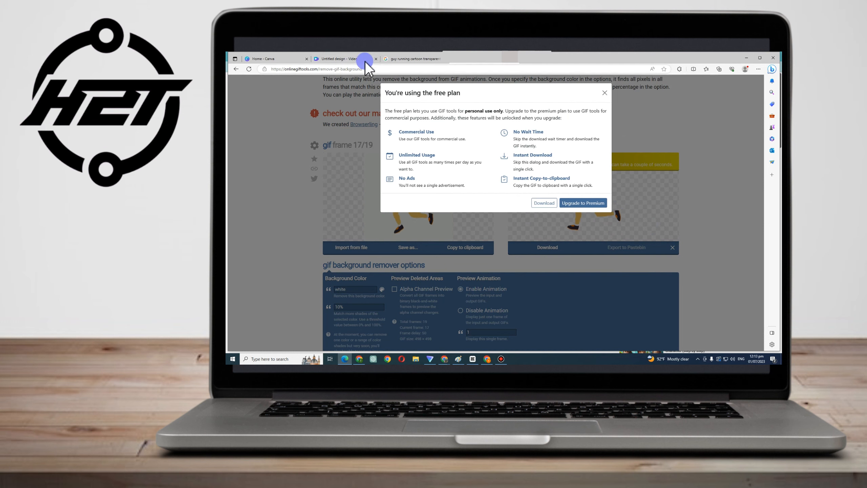
# Return to the Canva design and upload the output-onlinegiftools GIF from the Downloads folder
pyautogui.click(357, 59)
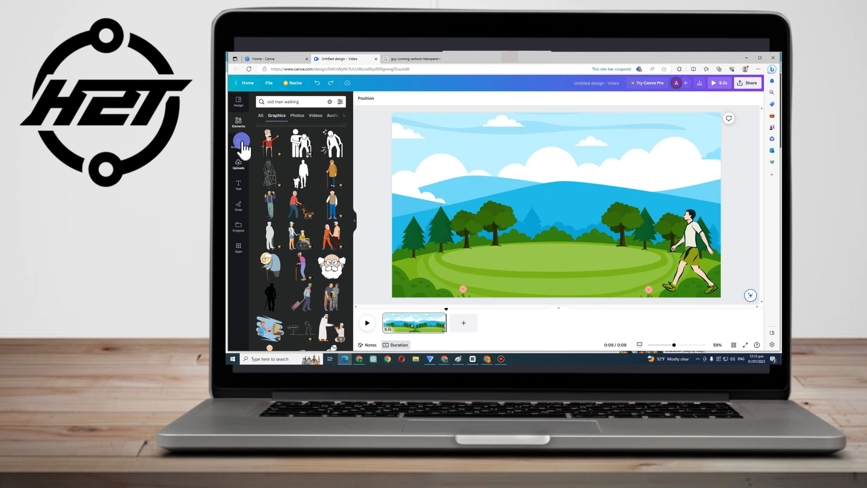
pyautogui.click(242, 173)
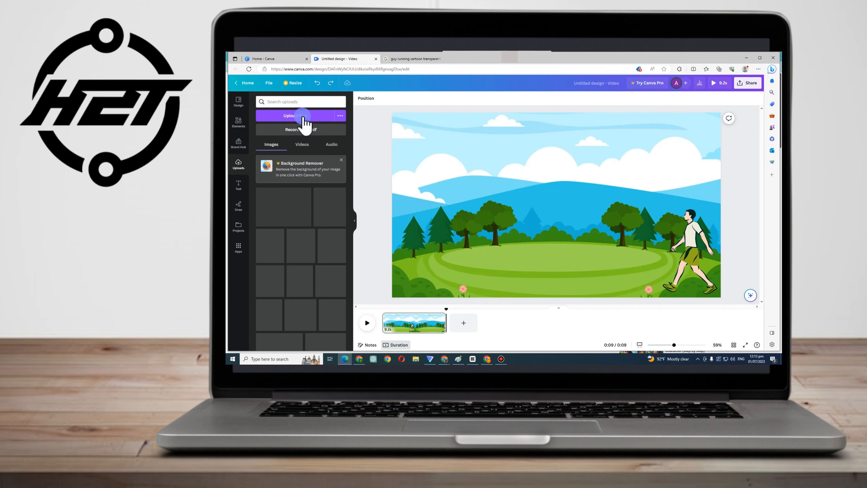
pyautogui.click(301, 116)
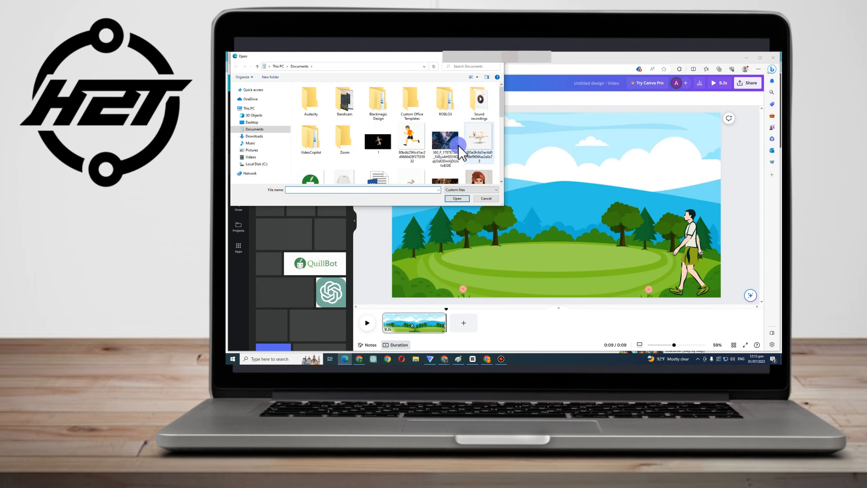
pyautogui.click(245, 123)
pyautogui.click(249, 136)
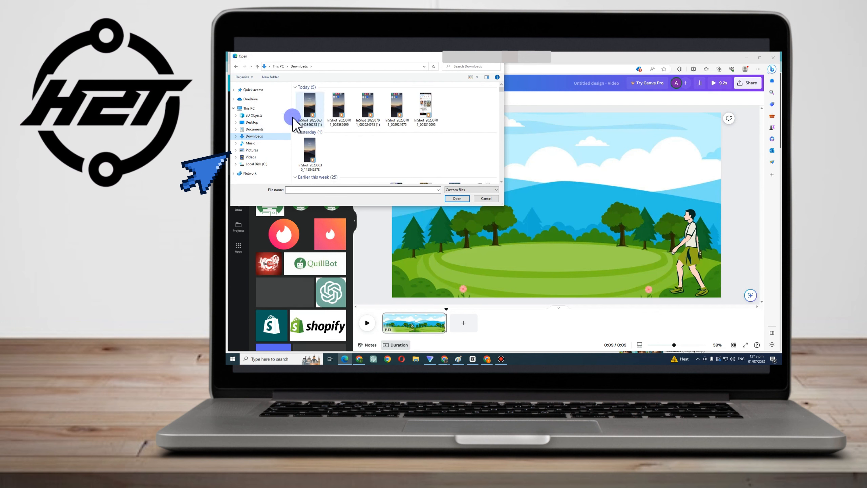
pyautogui.click(306, 103)
pyautogui.click(313, 113)
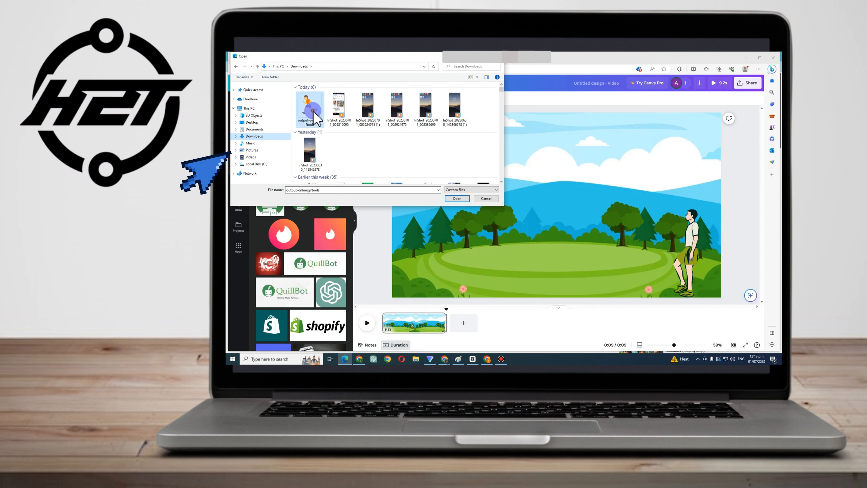
pyautogui.click(464, 199)
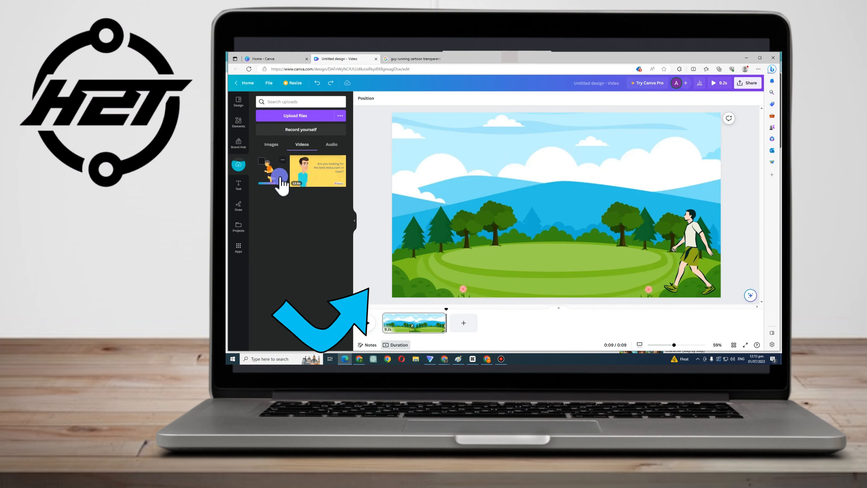
# Place the running man GIF on the landscape and arrange it and the walking man across the scene
pyautogui.moveTo(314, 187); pyautogui.dragTo(531, 214)
pyautogui.moveTo(564, 253); pyautogui.dragTo(481, 232)
pyautogui.moveTo(729, 273); pyautogui.dragTo(604, 256)
pyautogui.moveTo(517, 259); pyautogui.dragTo(555, 263)
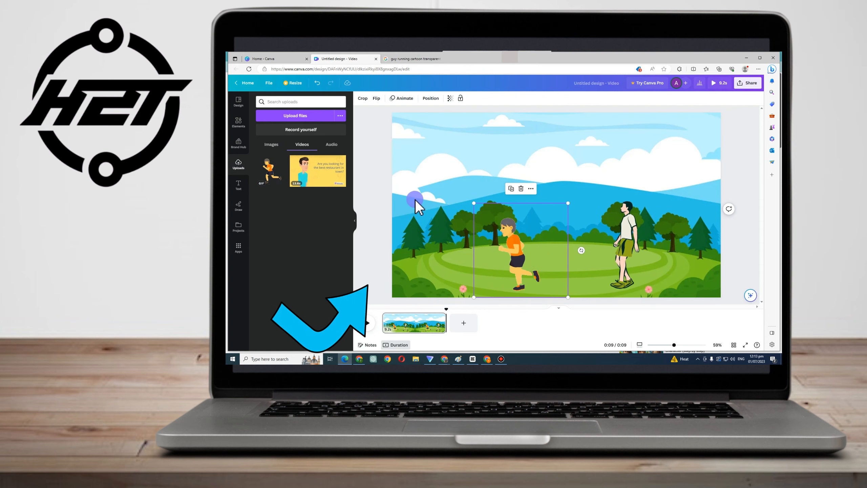
# Add a new blank page and try searching the uploads for park
pyautogui.click(463, 323)
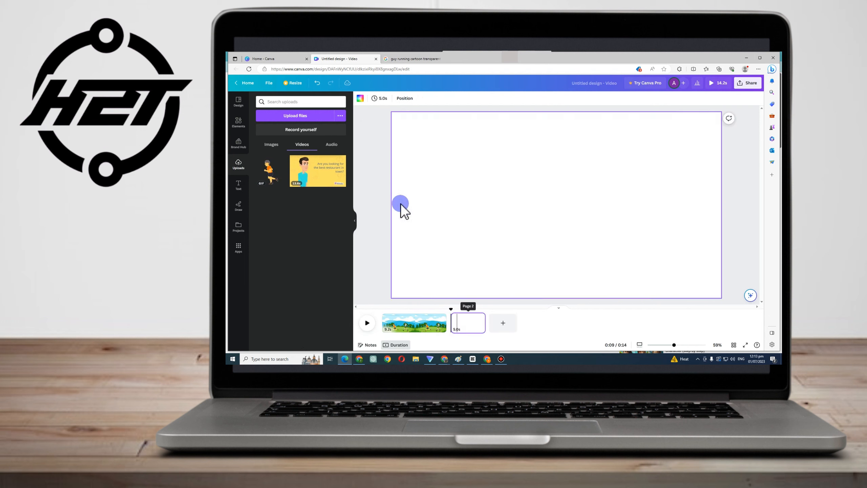
pyautogui.click(303, 101)
pyautogui.write('park')
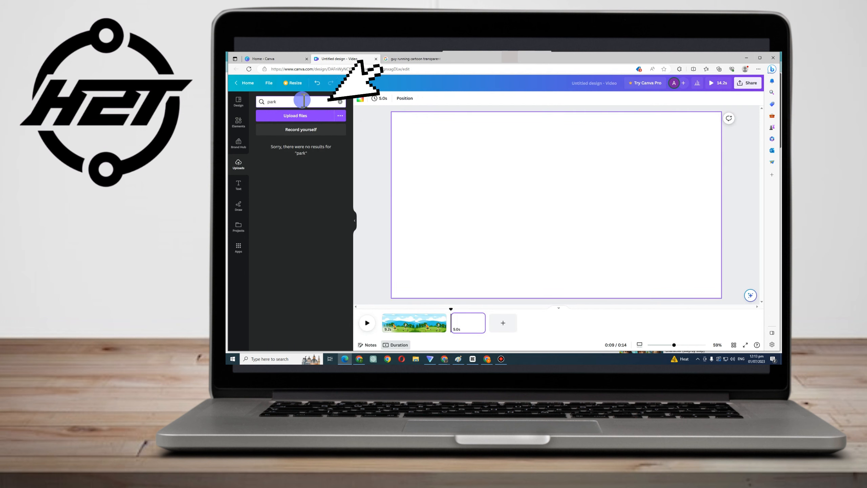
# Search Elements for park and show the graphics results
pyautogui.click(239, 123)
pyautogui.click(289, 102)
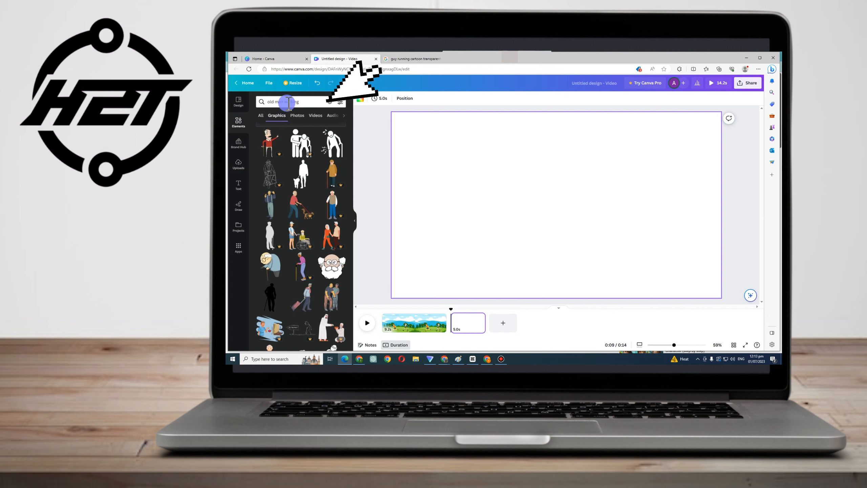
pyautogui.click(328, 102)
pyautogui.write('park')
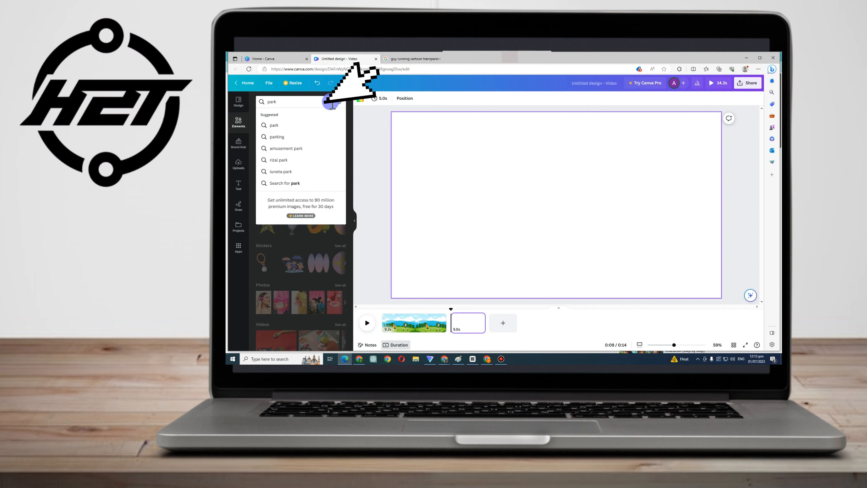
pyautogui.press('Return')
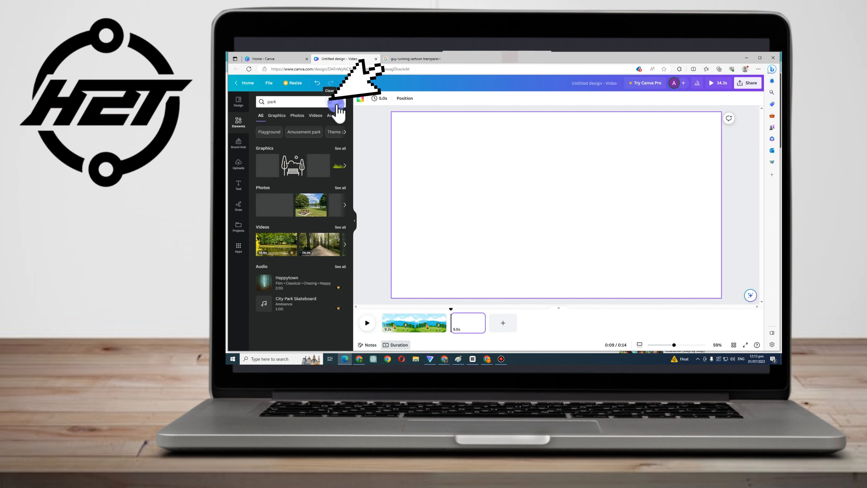
pyautogui.click(284, 116)
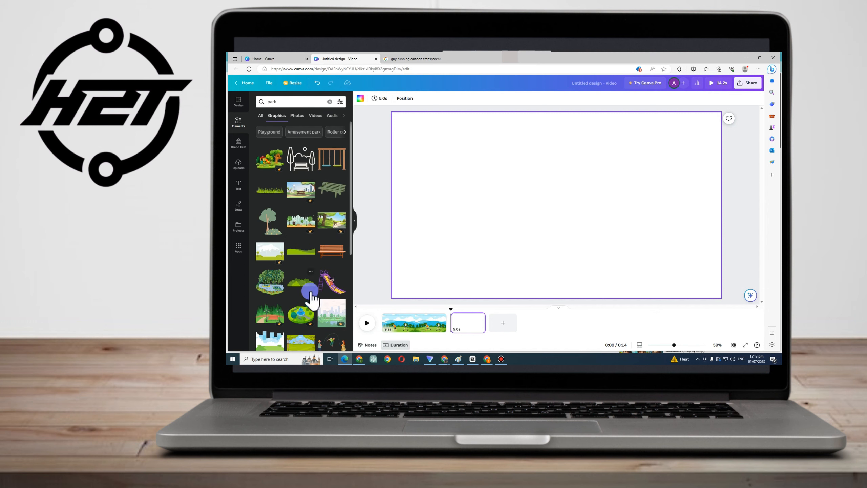
# Scroll through the park graphics results to examine the available illustrations
pyautogui.scroll(-1, 311, 296)
pyautogui.scroll(-4, 311, 296)
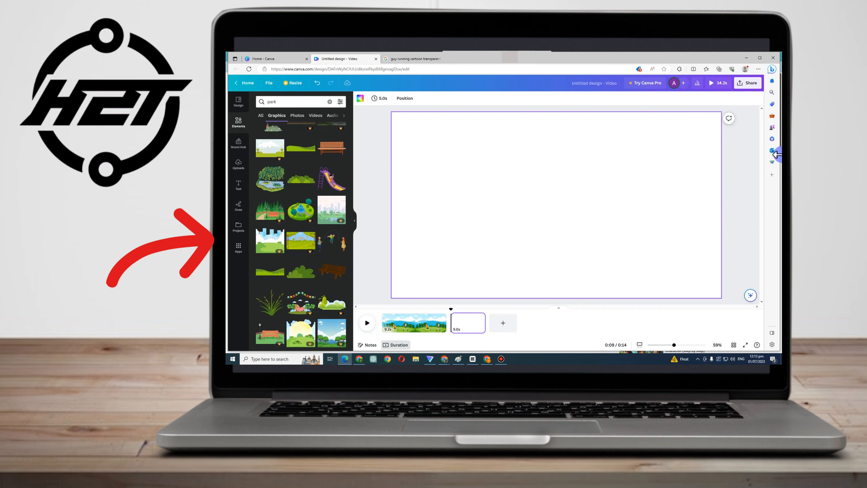
pyautogui.scroll(-3, 304, 287)
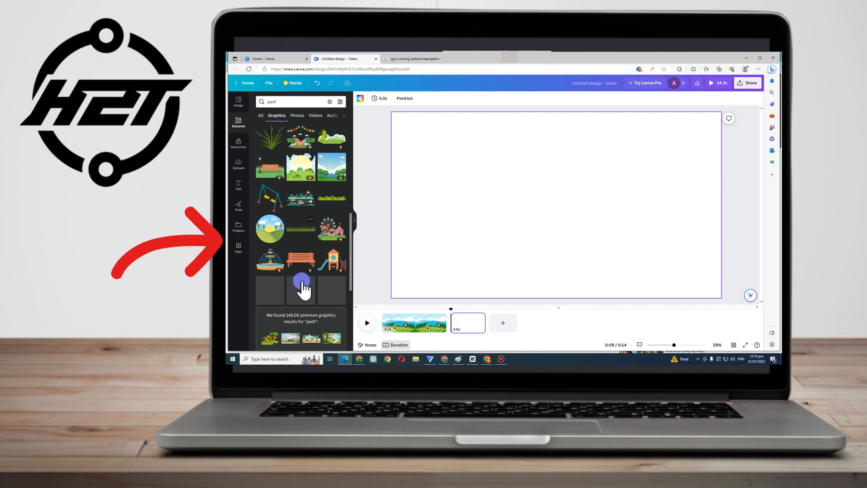
pyautogui.scroll(-4, 303, 288)
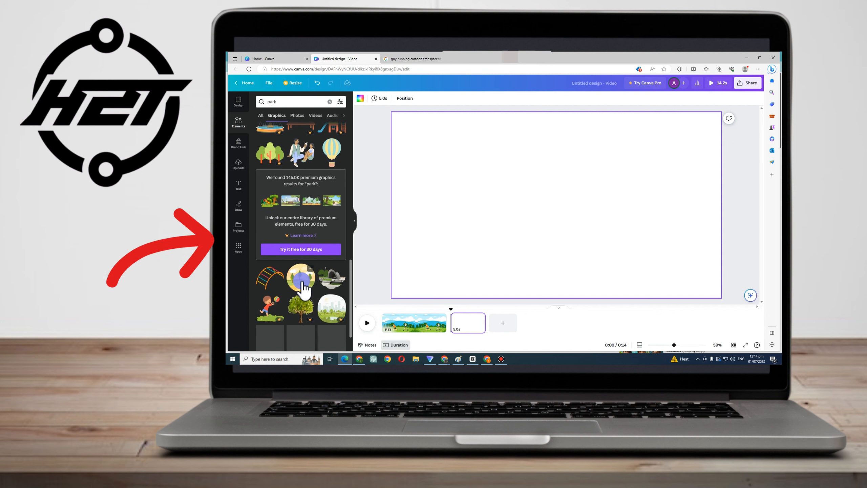
pyautogui.scroll(-5, 299, 285)
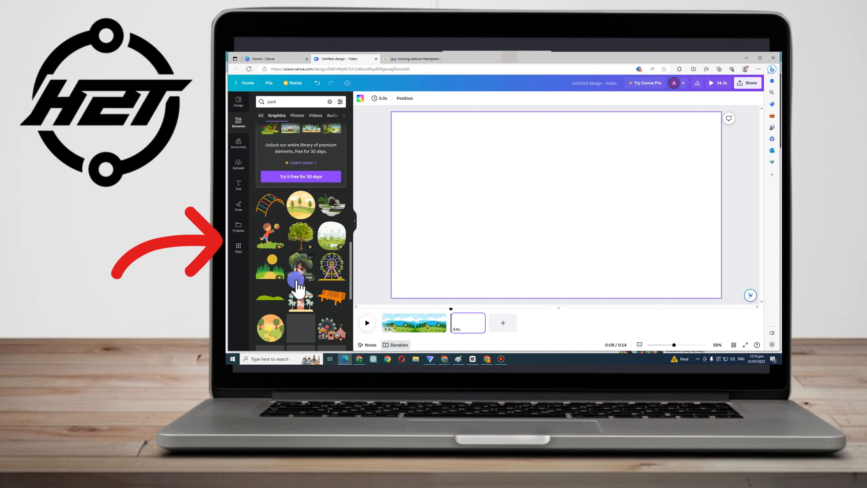
pyautogui.scroll(-5, 315, 254)
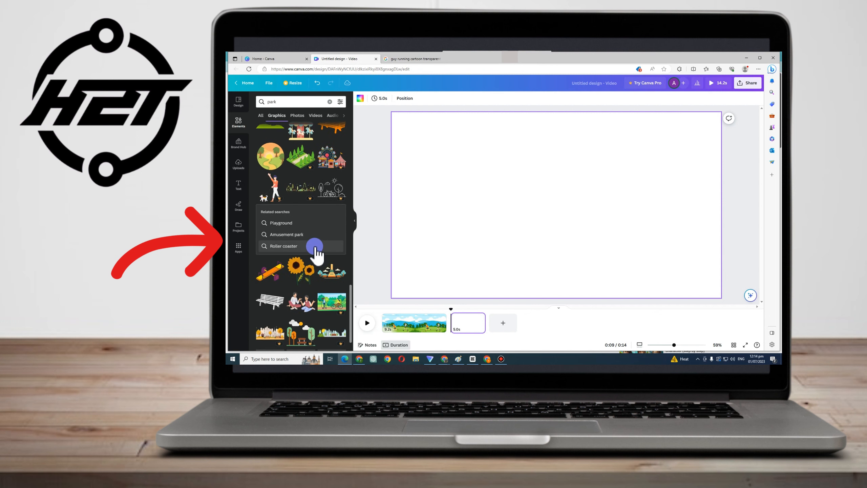
pyautogui.scroll(-5, 324, 263)
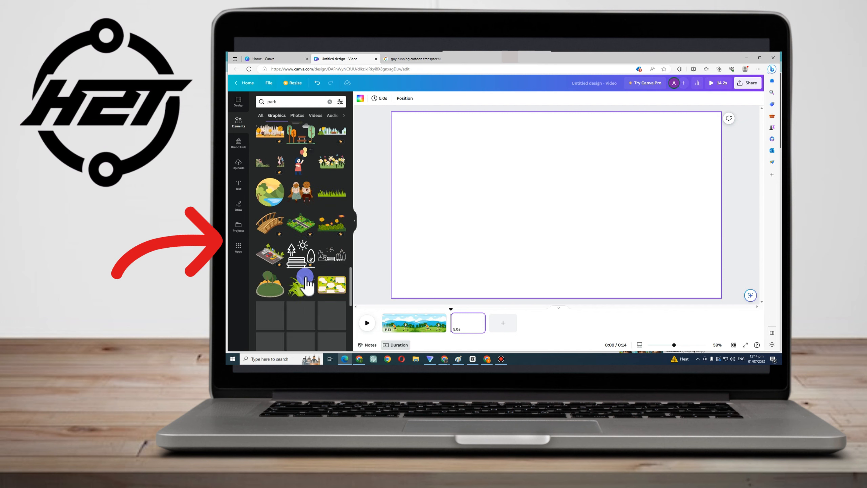
pyautogui.scroll(15, 320, 275)
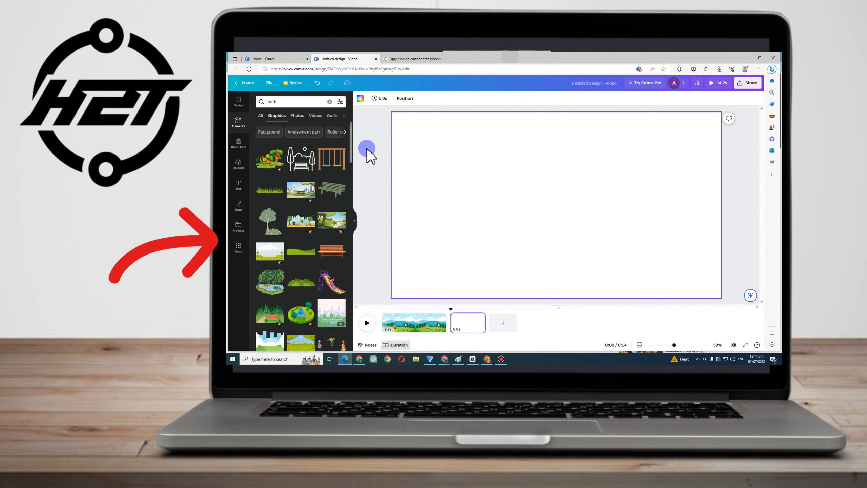
# Add the swing set graphic to the new page and delete it
pyautogui.click(330, 166)
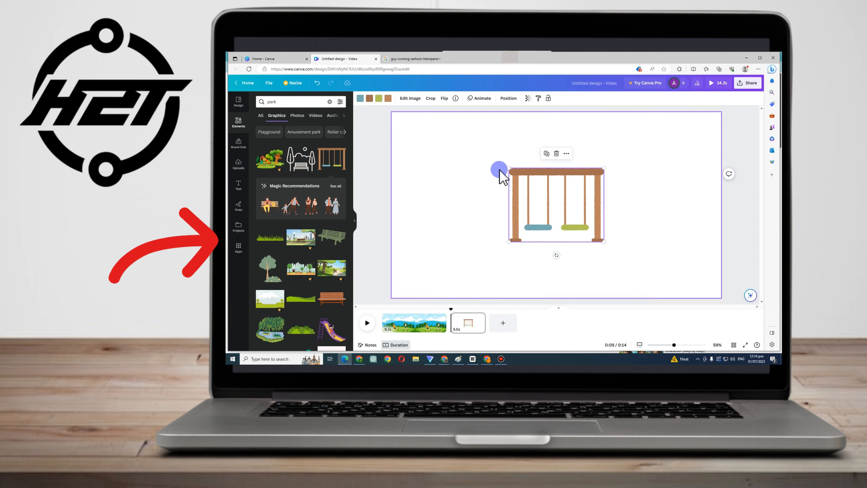
pyautogui.press('Delete')
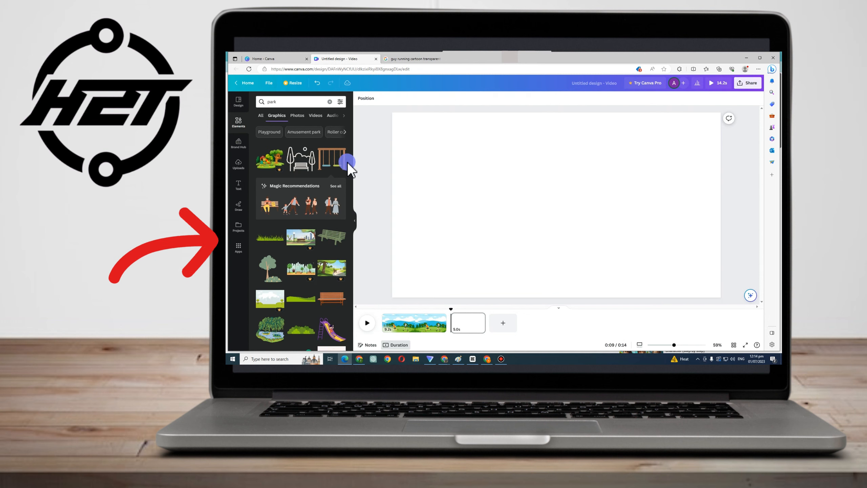
# Add the circular park landscape graphic to the page and delete it
pyautogui.scroll(-2, 338, 219)
pyautogui.scroll(-1, 313, 256)
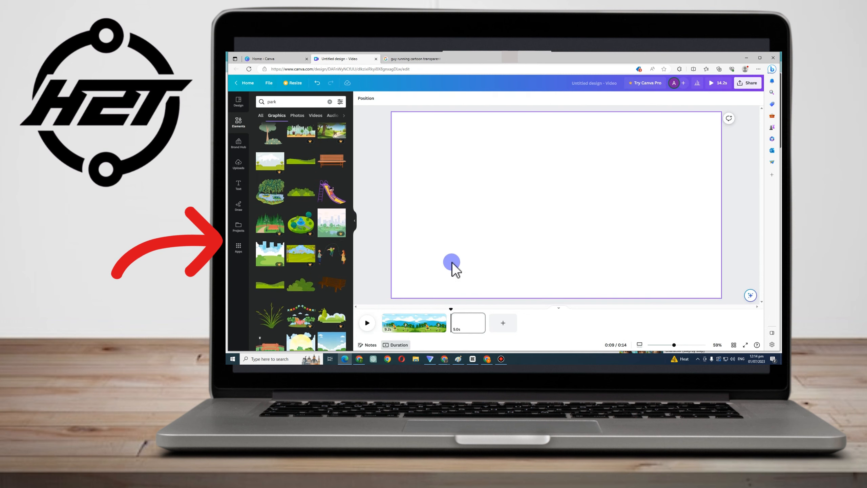
pyautogui.scroll(-2, 348, 270)
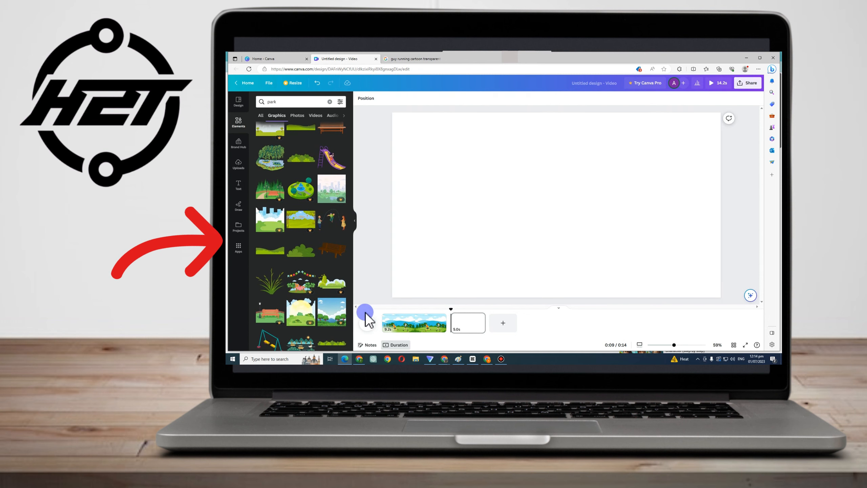
pyautogui.scroll(-3, 300, 293)
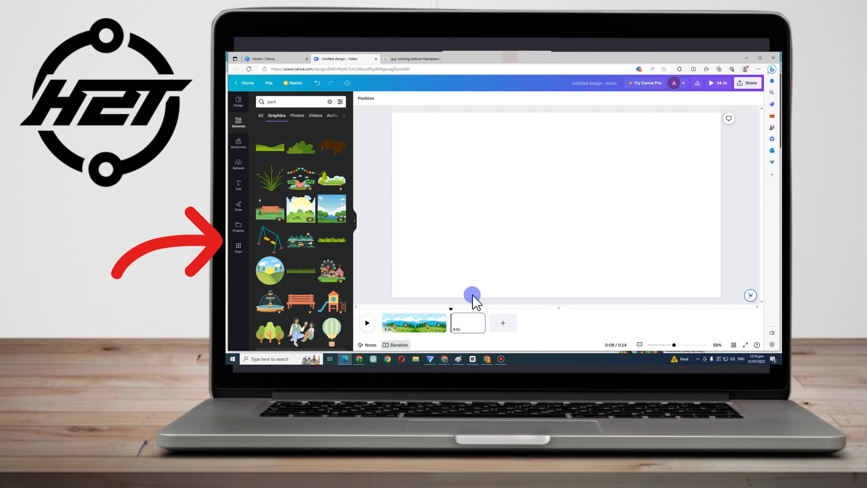
pyautogui.scroll(-2, 340, 224)
pyautogui.scroll(-4, 314, 294)
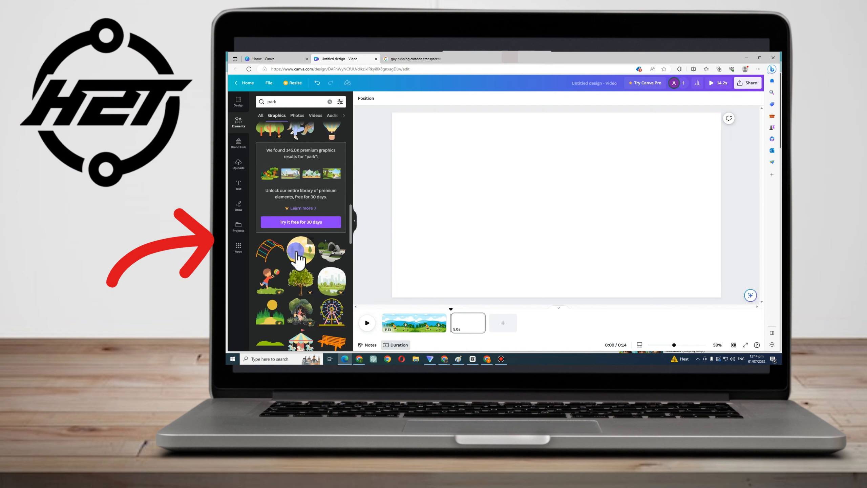
pyautogui.moveTo(312, 251); pyautogui.dragTo(509, 170)
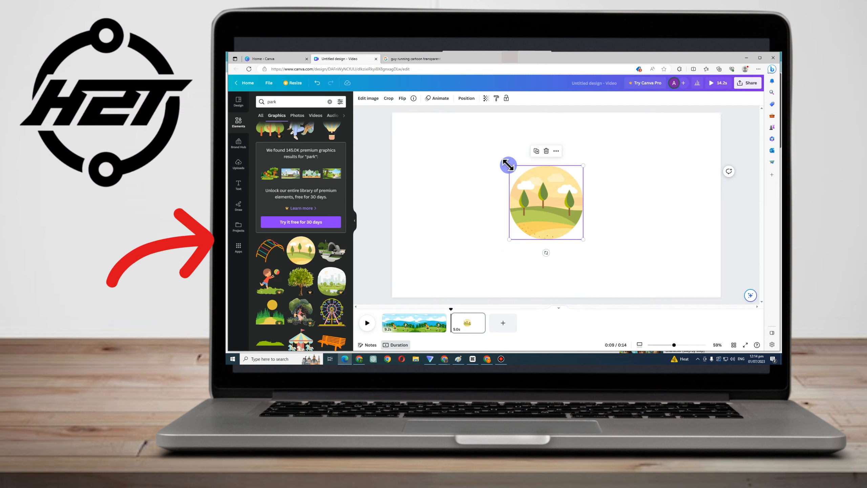
pyautogui.scroll(-4, 305, 302)
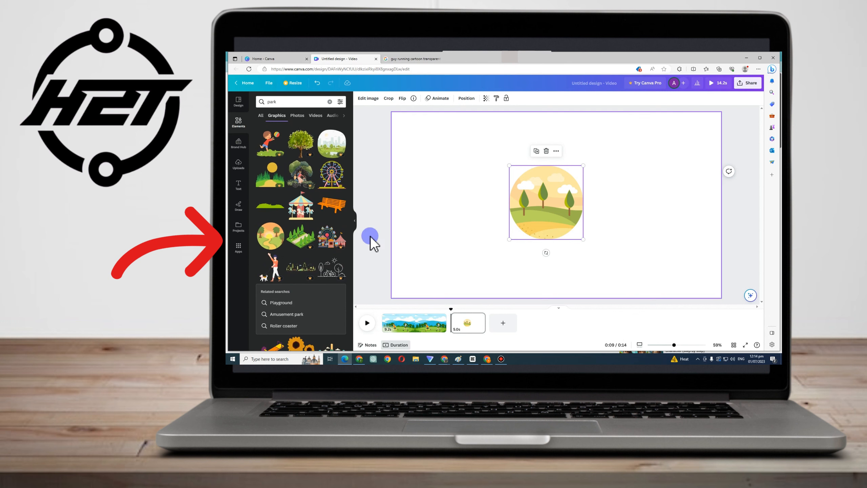
pyautogui.scroll(-10, 326, 267)
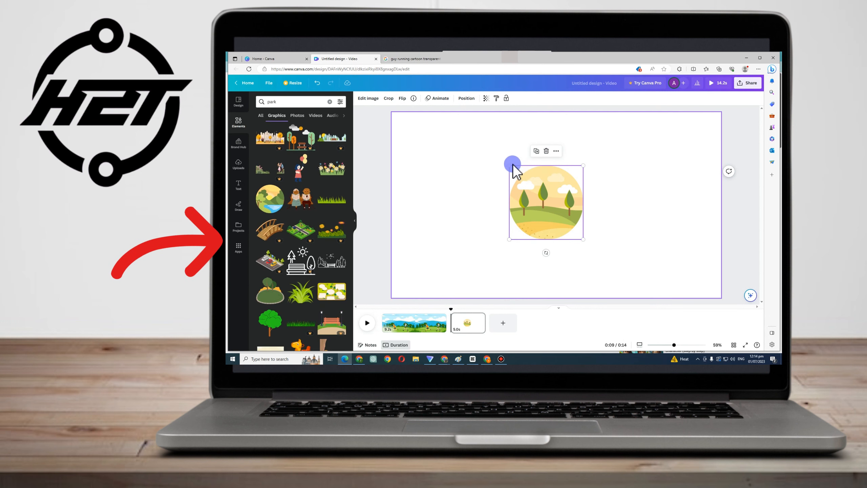
pyautogui.press('Delete')
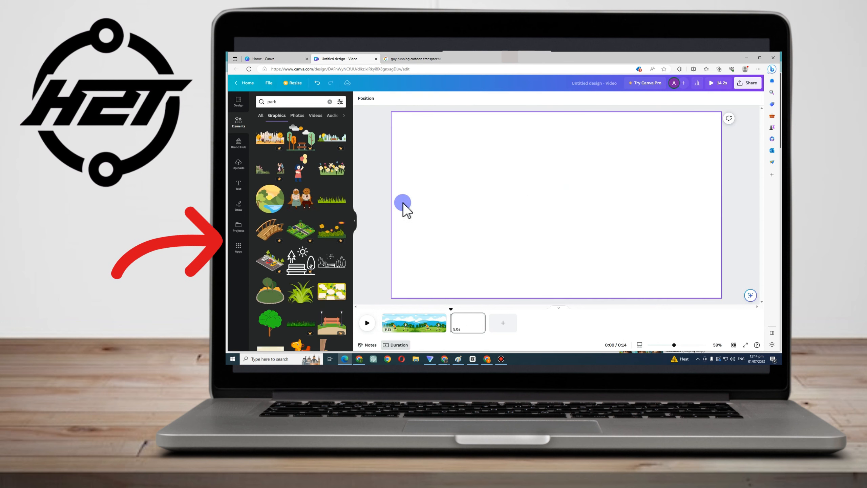
# Place the grassy island with trees graphic in the lower left of the new page
pyautogui.moveTo(438, 236); pyautogui.dragTo(393, 194)
pyautogui.click(434, 246)
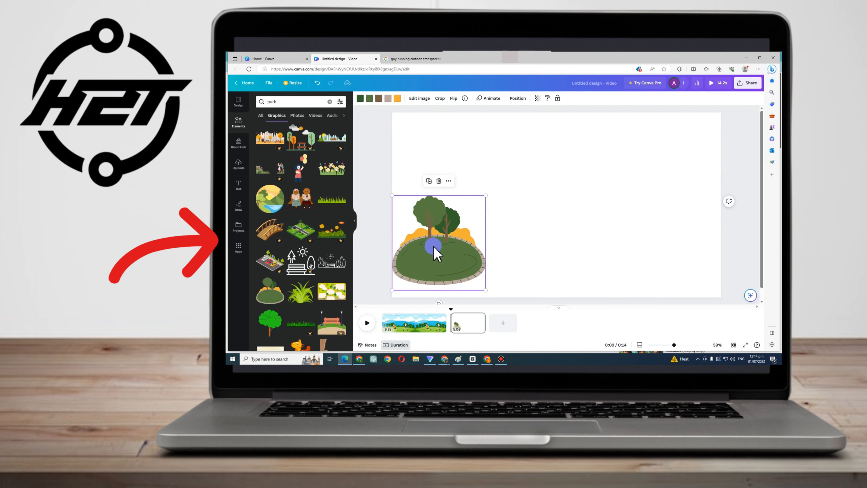
# Place the circular park landscape graphic in the upper right corner of the page and enlarge it
pyautogui.moveTo(266, 195); pyautogui.dragTo(509, 114)
pyautogui.moveTo(599, 215); pyautogui.dragTo(672, 220)
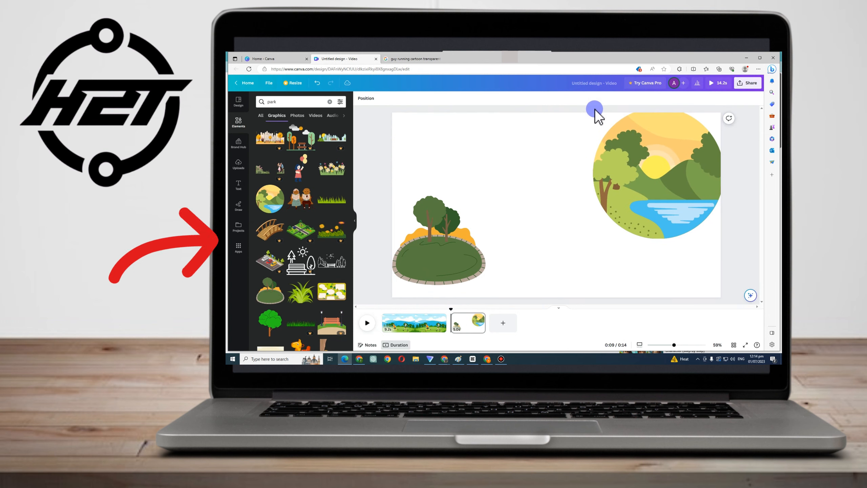
pyautogui.moveTo(592, 108); pyautogui.dragTo(564, 97)
pyautogui.moveTo(679, 171); pyautogui.dragTo(691, 166)
# Enlarge the grassy island with trees graphic so it fills the left part of the page
pyautogui.click(436, 236)
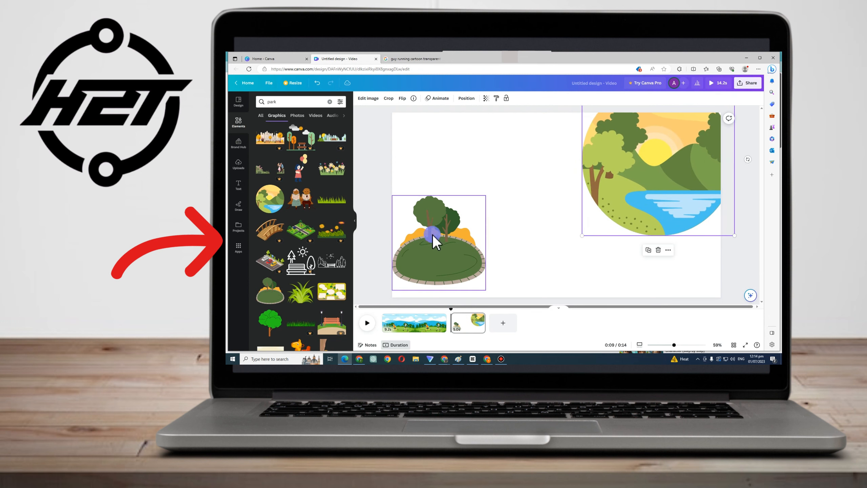
pyautogui.moveTo(392, 193); pyautogui.dragTo(350, 104)
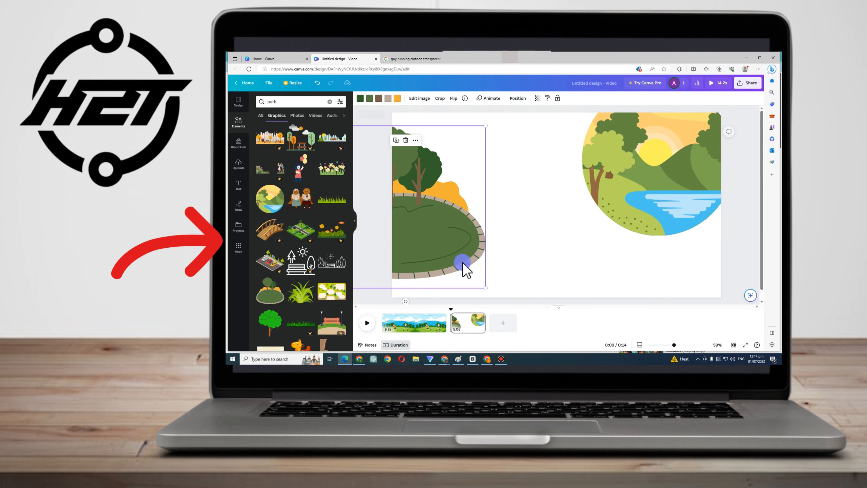
pyautogui.moveTo(464, 269); pyautogui.dragTo(499, 263)
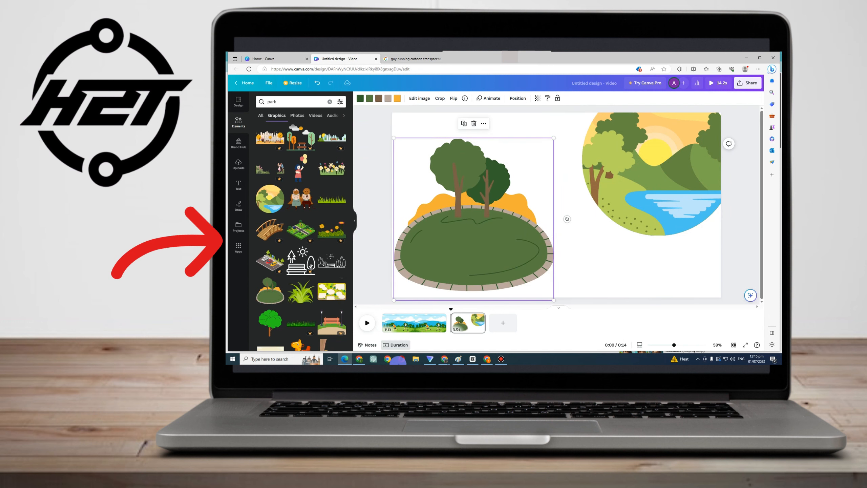
# Add the grass bush graphic and place it at the lower right edge of the grassy island
pyautogui.scroll(-2, 303, 257)
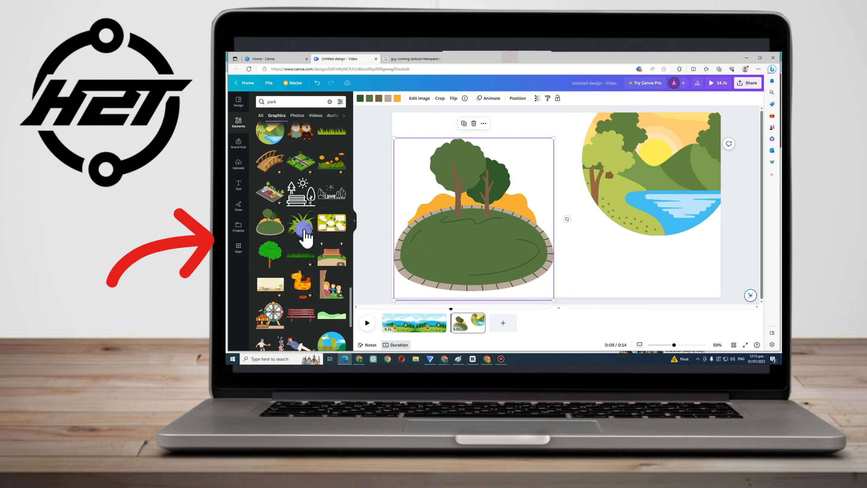
pyautogui.moveTo(306, 235); pyautogui.dragTo(657, 232)
pyautogui.moveTo(683, 269); pyautogui.dragTo(538, 268)
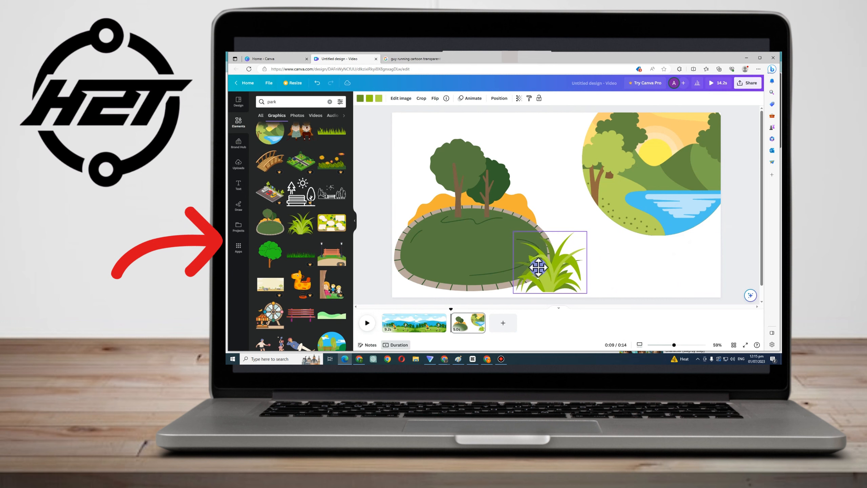
pyautogui.moveTo(476, 252); pyautogui.dragTo(470, 266)
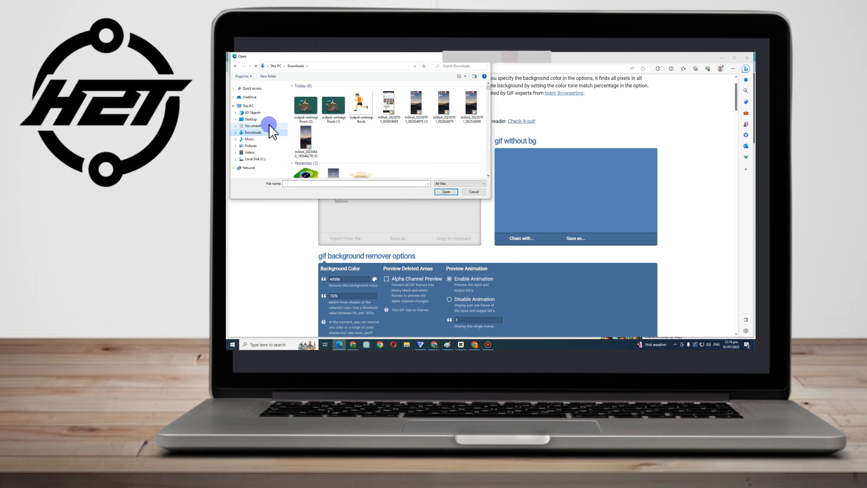
# Switch to the GIF background remover site and import the cycling girl GIF 6a5 (1) from Documents
pyautogui.click(269, 125)
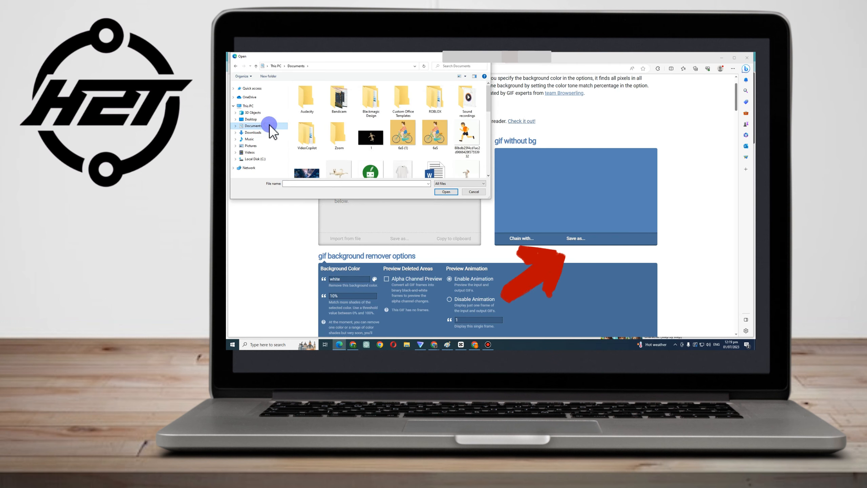
pyautogui.click(406, 129)
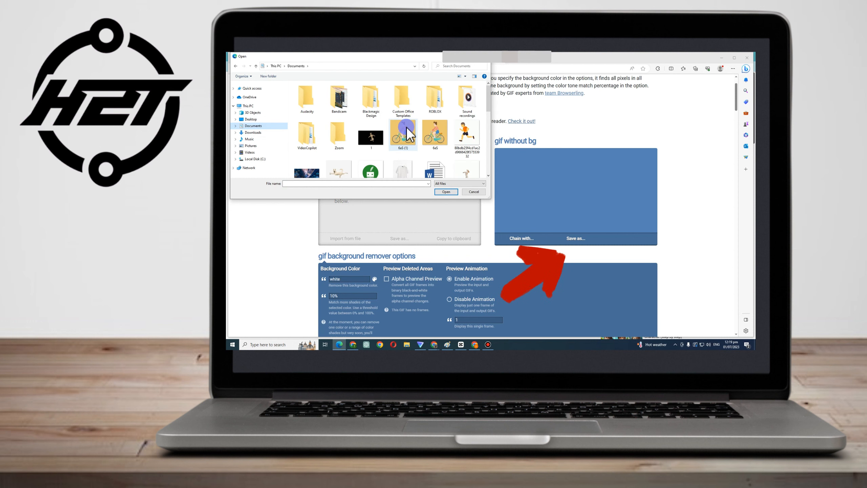
pyautogui.click(443, 193)
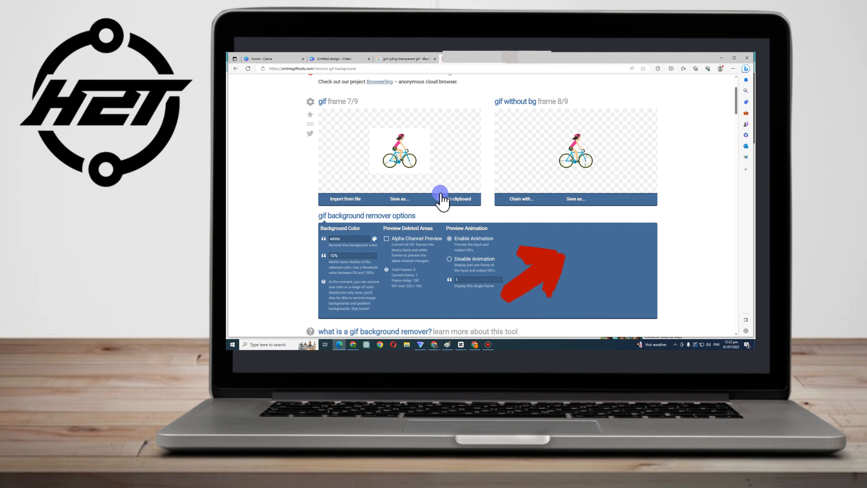
# Download the cycling GIF without its background, continuing with the free plan download
pyautogui.click(575, 199)
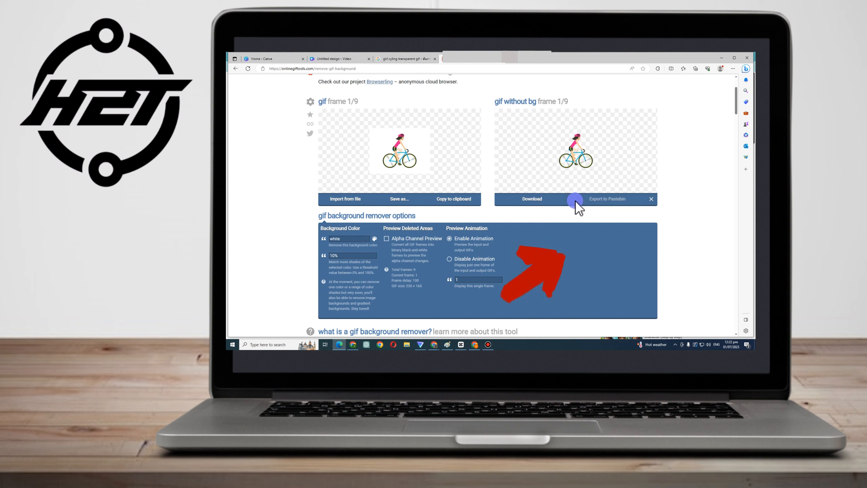
pyautogui.click(543, 201)
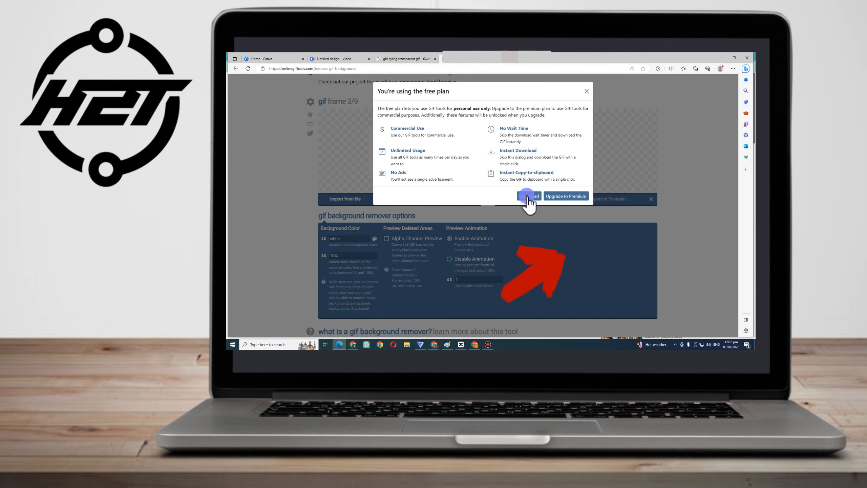
pyautogui.click(527, 195)
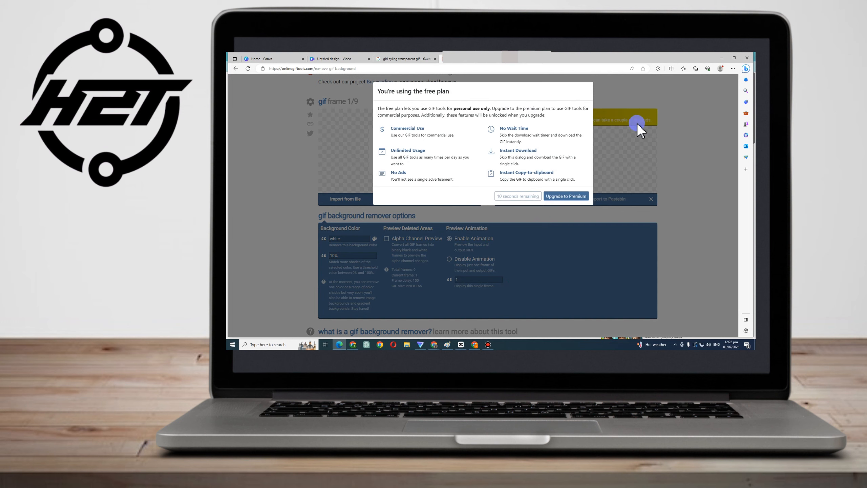
pyautogui.click(569, 183)
# Return to Canva and upload the downloaded output-onlinegiftools (3) GIF from Downloads
pyautogui.click(328, 59)
pyautogui.click(287, 114)
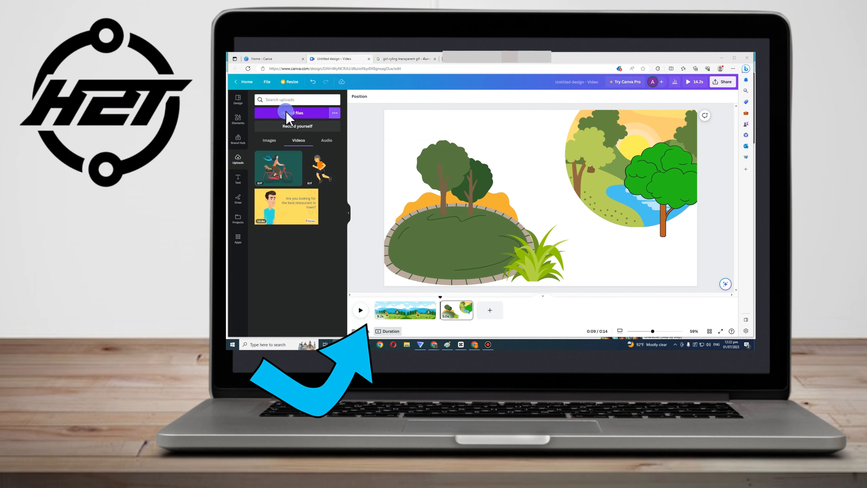
pyautogui.click(241, 125)
pyautogui.click(256, 132)
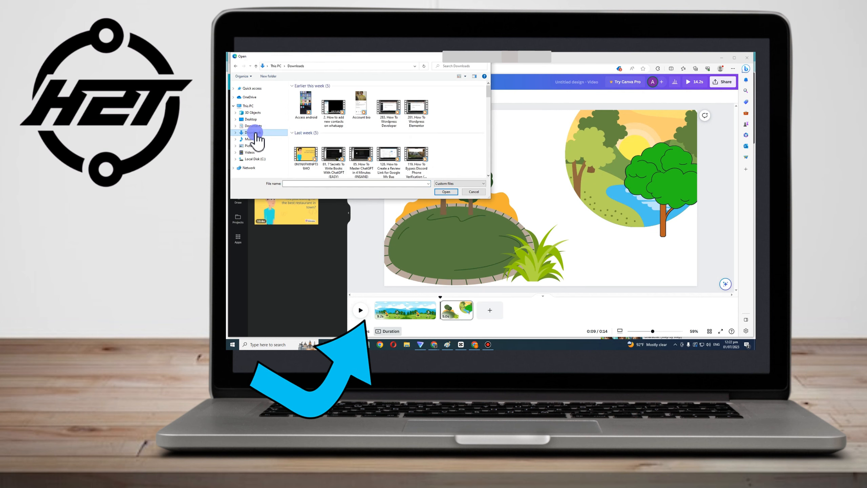
pyautogui.click(306, 111)
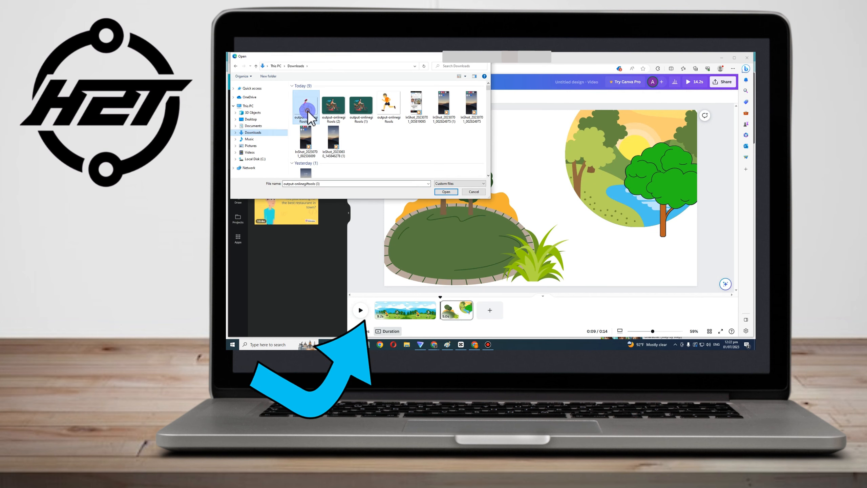
pyautogui.click(445, 191)
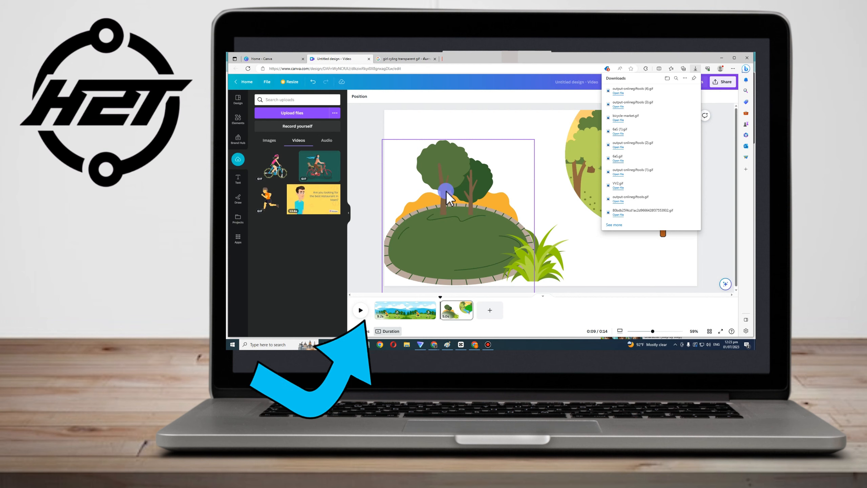
# Add the uploaded cycling girl GIF to the page and shrink it onto the island's path
pyautogui.click(281, 176)
pyautogui.moveTo(280, 176); pyautogui.dragTo(553, 189)
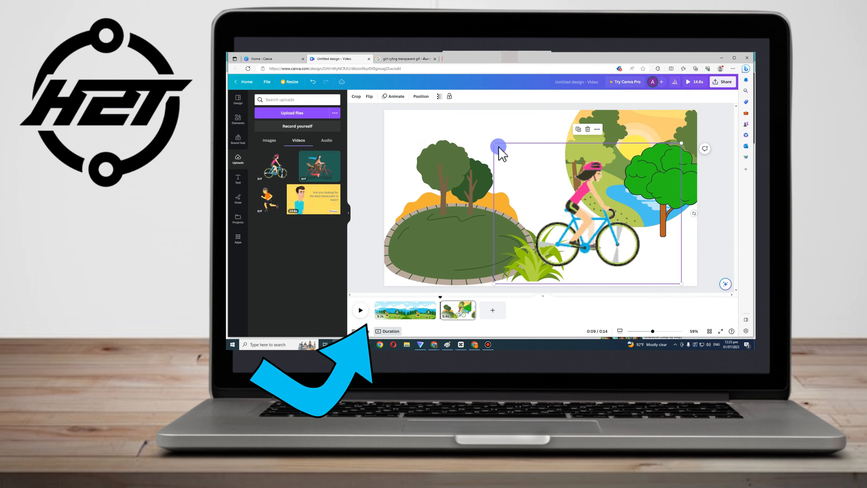
pyautogui.moveTo(494, 142); pyautogui.dragTo(412, 239)
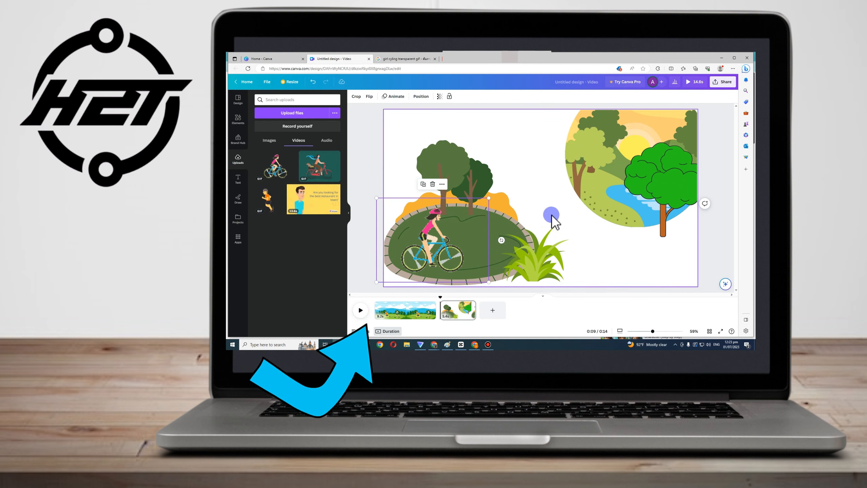
# Add a new blank page and search the elements library for zoo
pyautogui.click(492, 310)
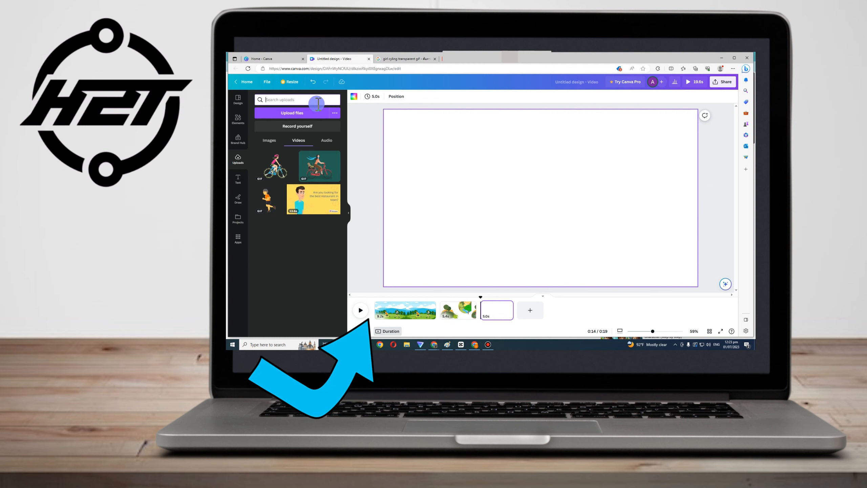
pyautogui.write('z')
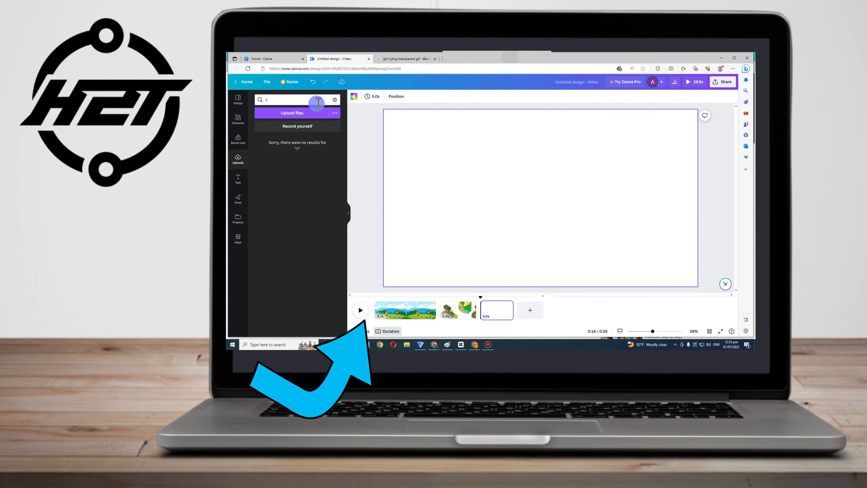
pyautogui.click(238, 119)
pyautogui.click(292, 99)
pyautogui.write('man')
pyautogui.click(325, 99)
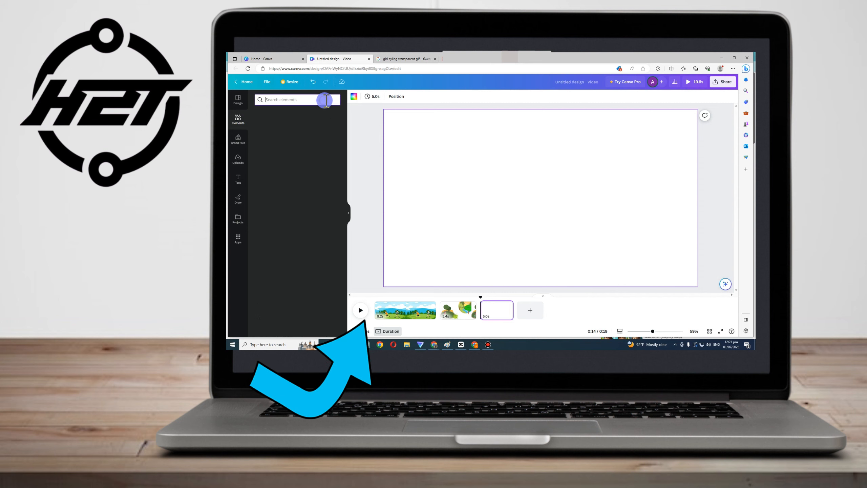
pyautogui.write('zo')
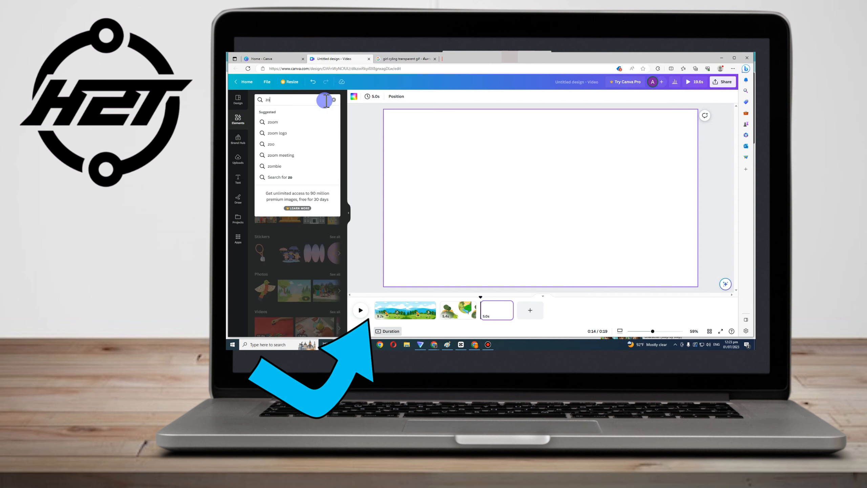
pyautogui.write('o')
pyautogui.press('Return')
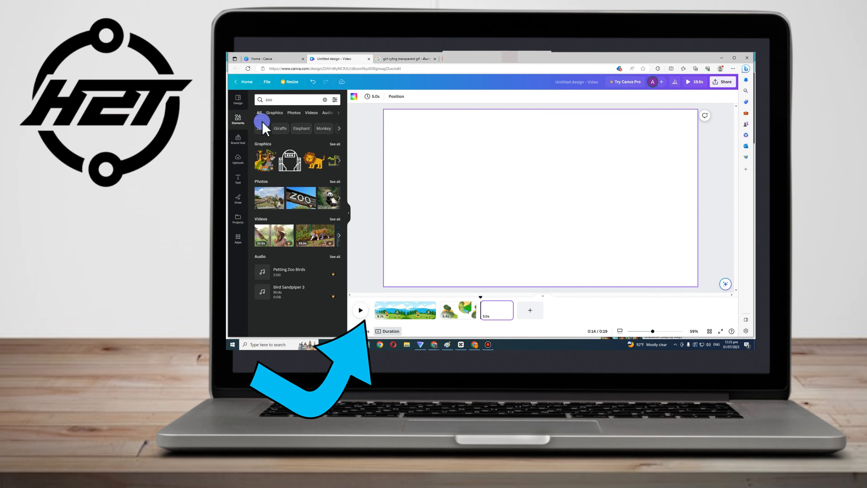
# Search for zoo background and browse the graphics results
pyautogui.click(283, 100)
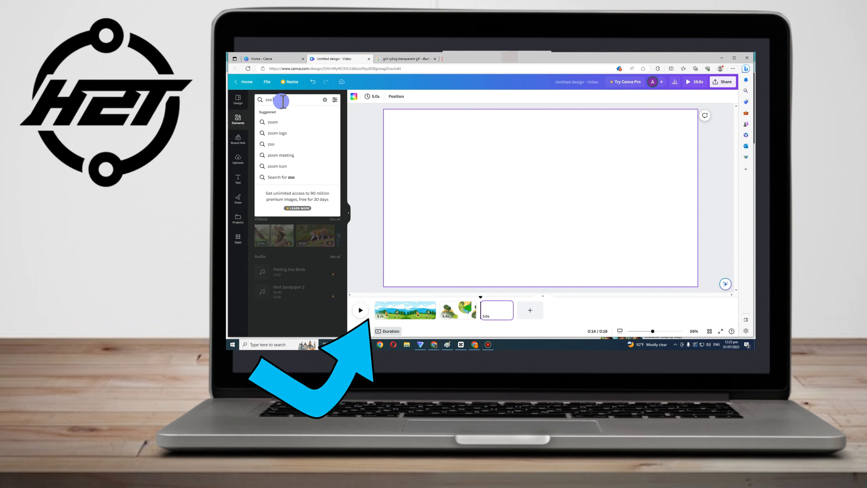
pyautogui.click(309, 122)
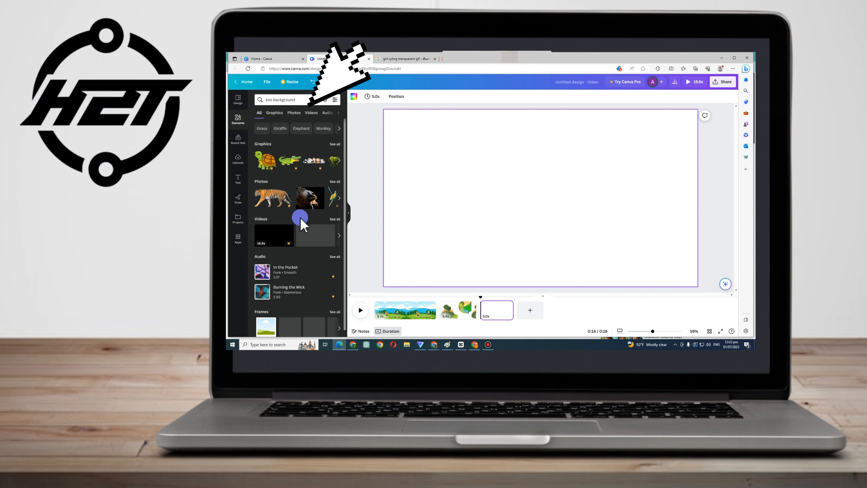
pyautogui.scroll(-1, 302, 224)
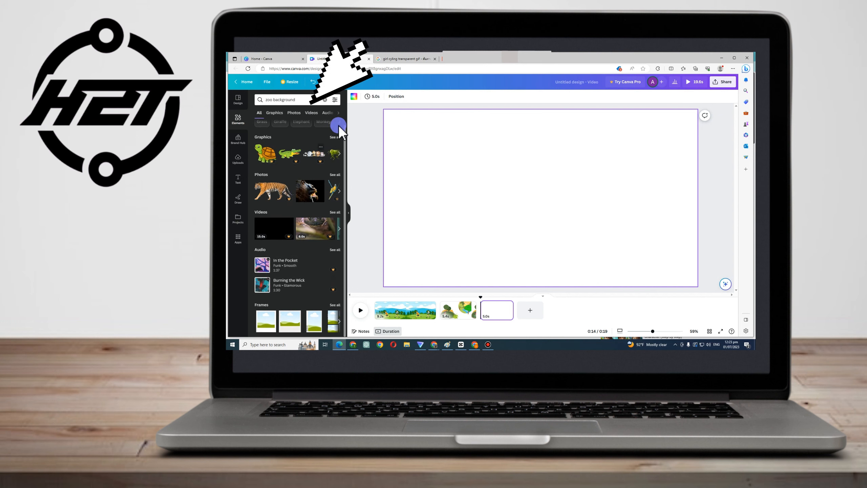
pyautogui.click(274, 113)
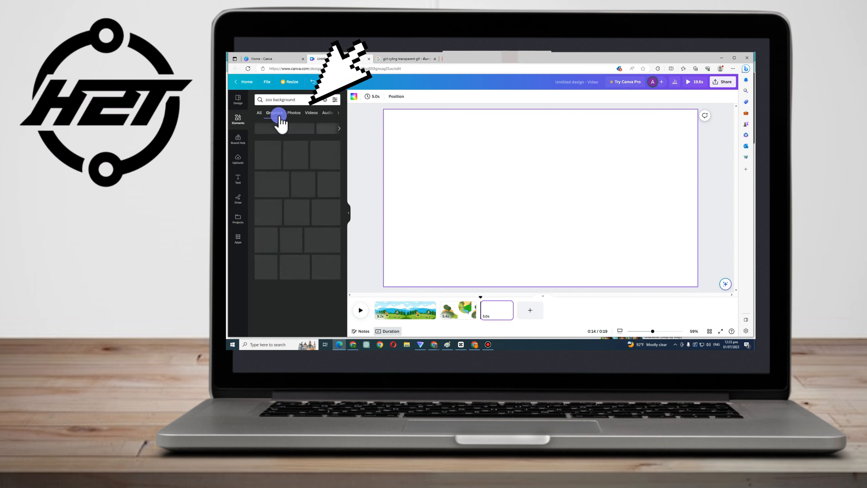
pyautogui.scroll(-3, 328, 173)
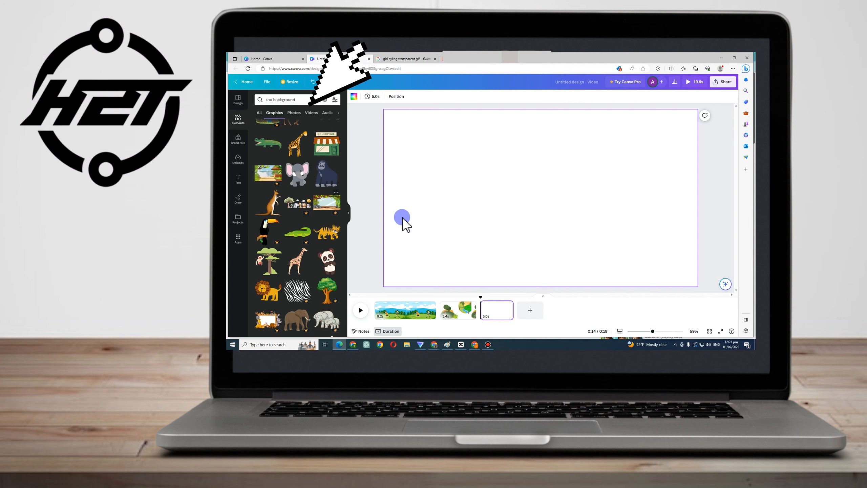
pyautogui.scroll(-5, 311, 242)
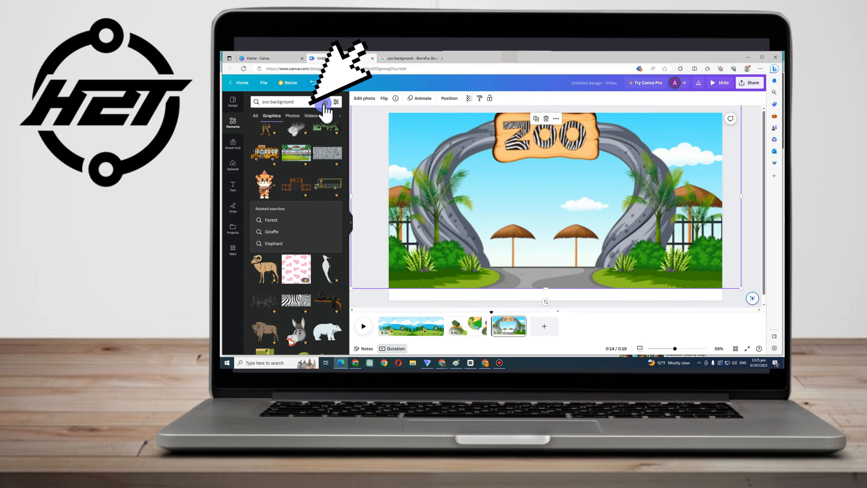
# Search the elements for animals and scroll through the graphics results
pyautogui.click(324, 102)
pyautogui.write('ani')
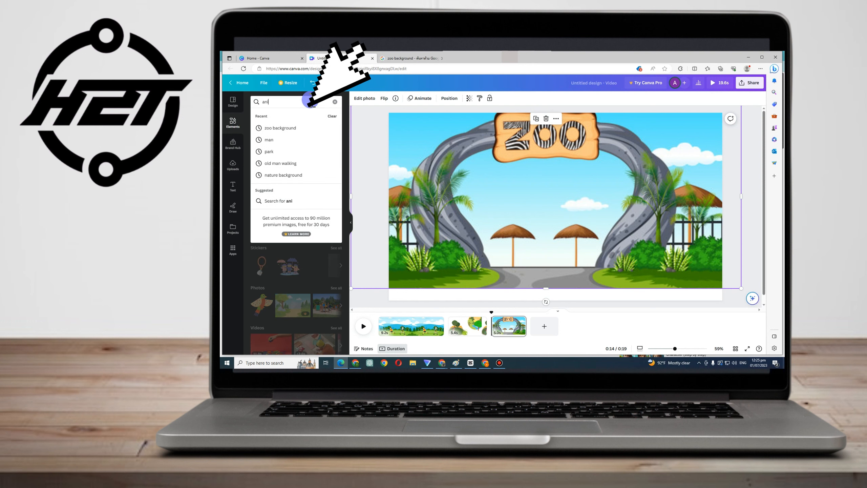
pyautogui.write('mals')
pyautogui.press('Return')
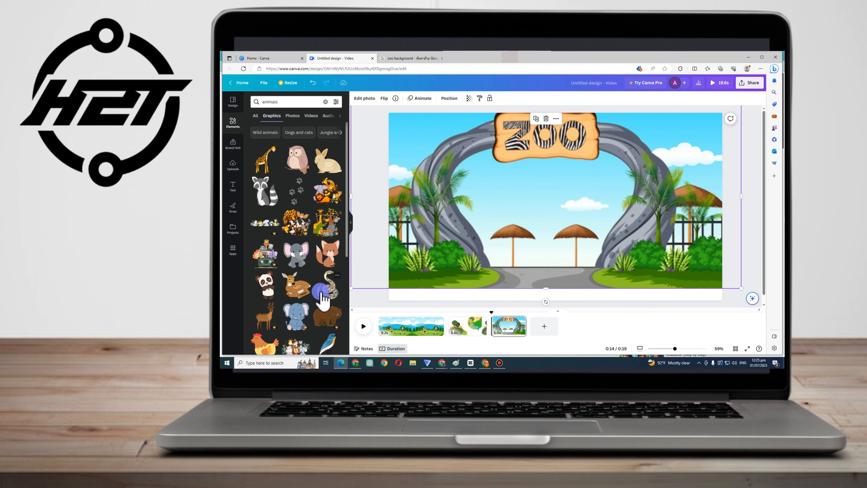
pyautogui.scroll(-4, 321, 294)
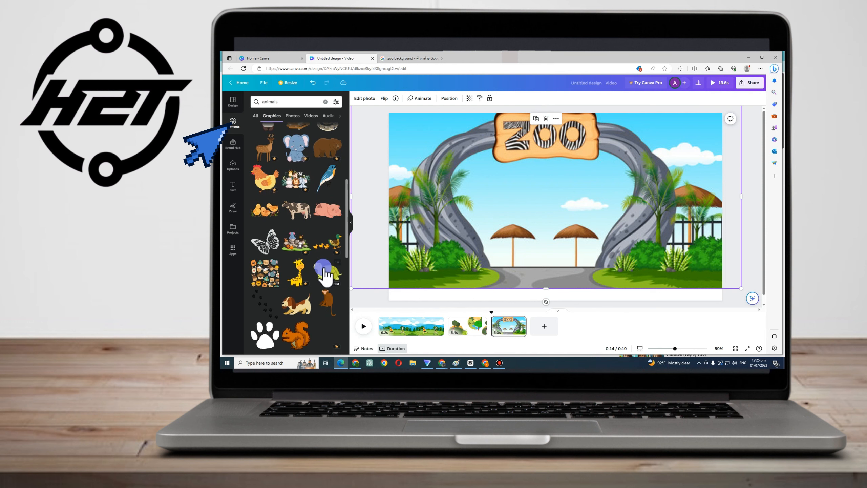
pyautogui.scroll(-3, 324, 273)
pyautogui.scroll(-2, 327, 243)
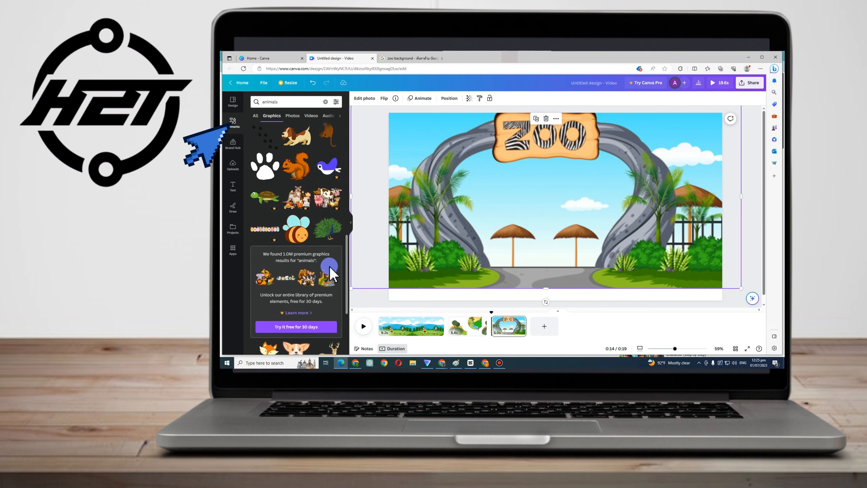
pyautogui.scroll(-3, 286, 318)
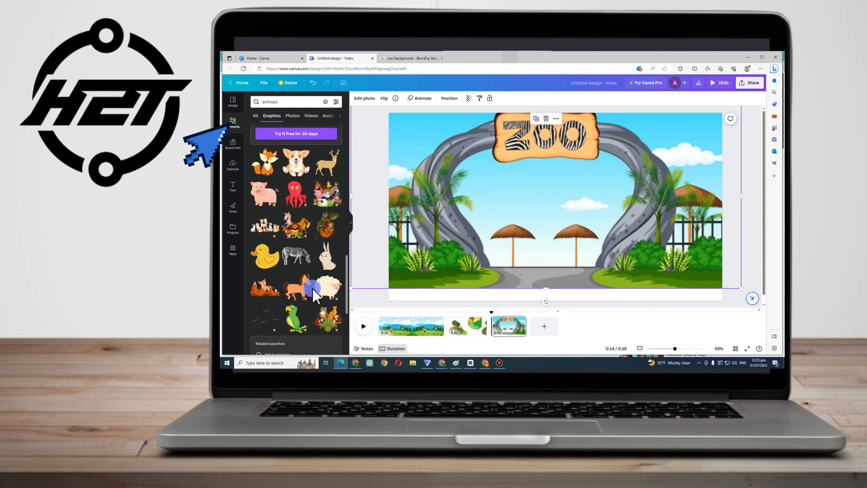
pyautogui.scroll(-6, 314, 295)
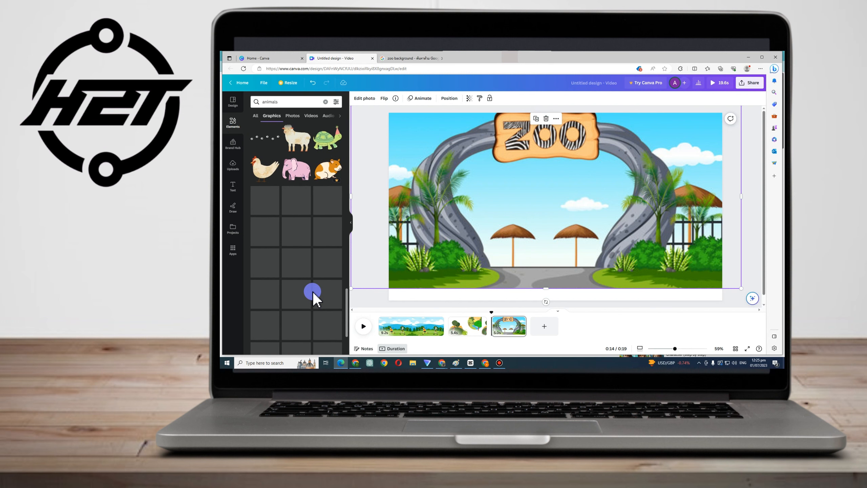
# Search the elements library for animals moving and browse through the graphics results
pyautogui.scroll(-5, 315, 270)
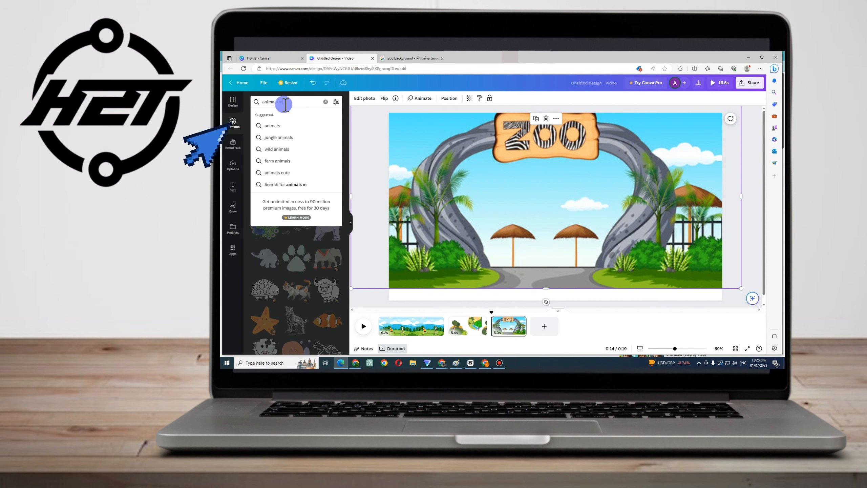
pyautogui.press('Return')
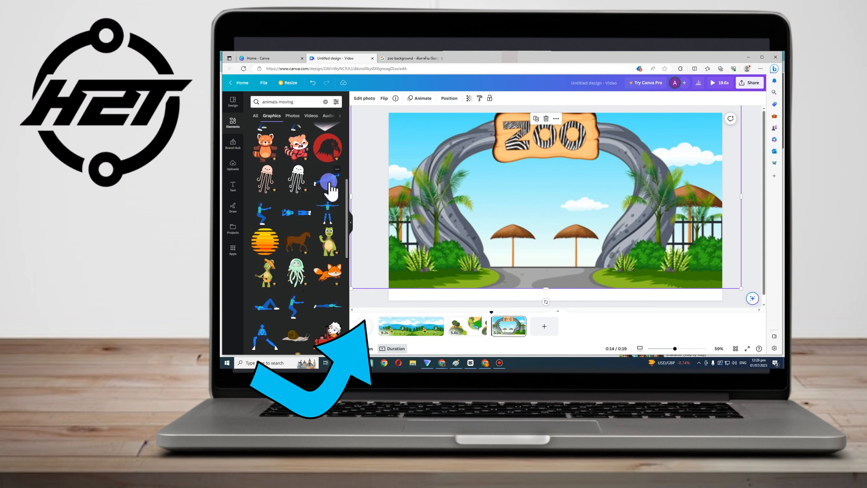
pyautogui.scroll(-4, 305, 332)
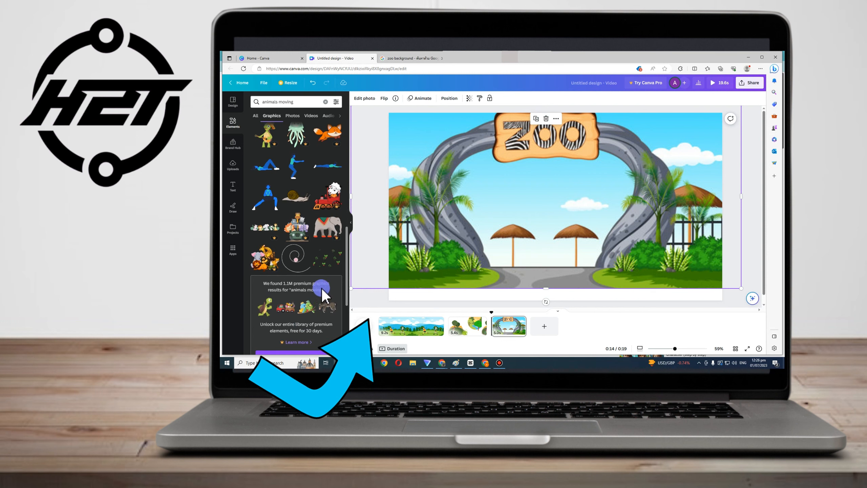
pyautogui.moveTo(327, 257); pyautogui.dragTo(535, 262)
pyautogui.press('Delete')
pyautogui.scroll(-8, 304, 273)
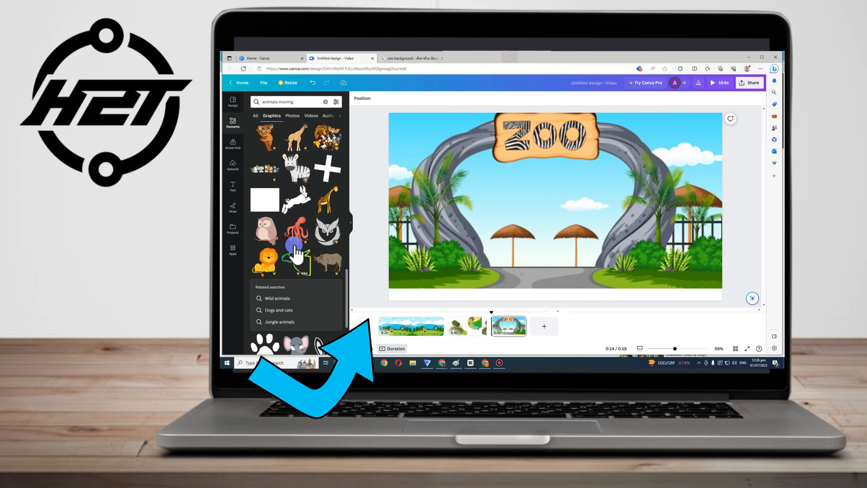
pyautogui.scroll(-10, 297, 205)
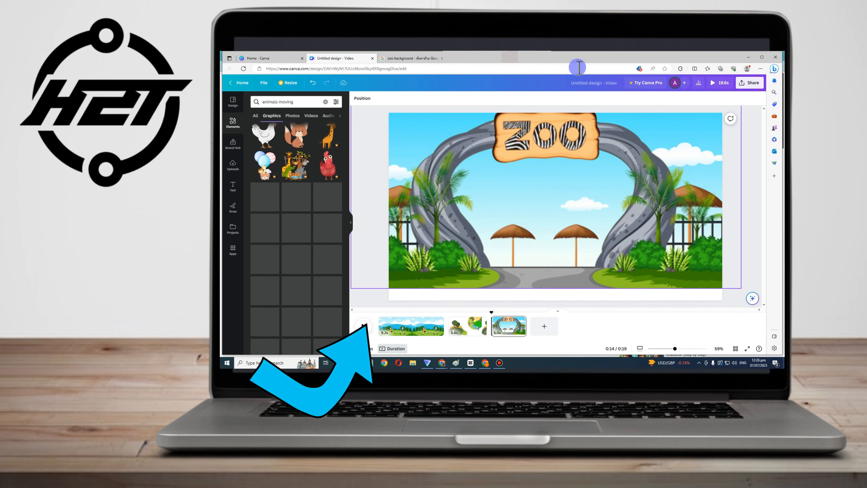
# Switch to the Google tab, search for animals gif cartoon, and preview cartoon animal GIF image results
pyautogui.click(411, 58)
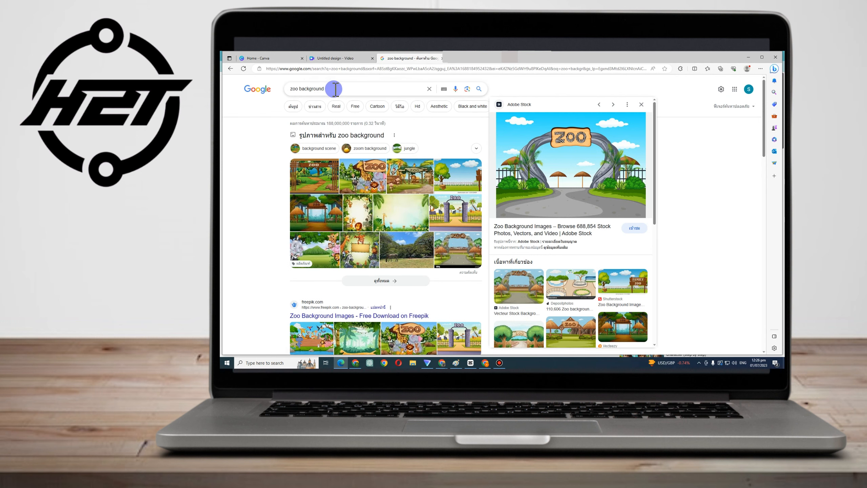
pyautogui.write('animals gif')
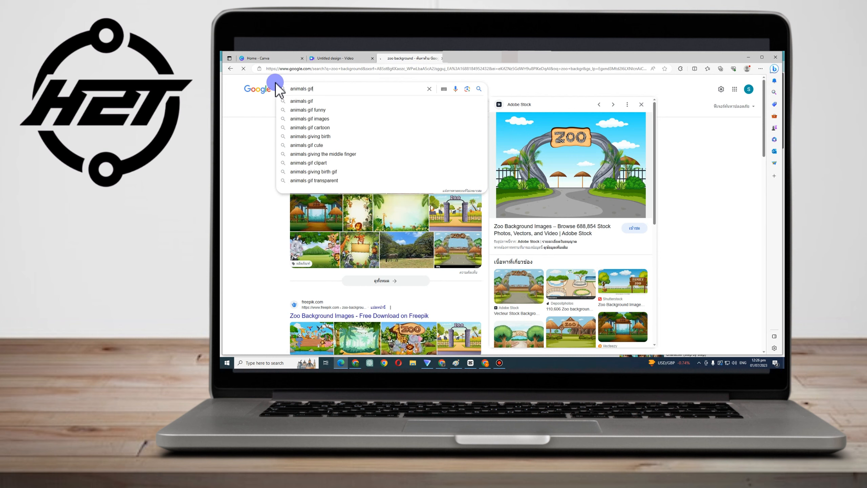
pyautogui.press('Return')
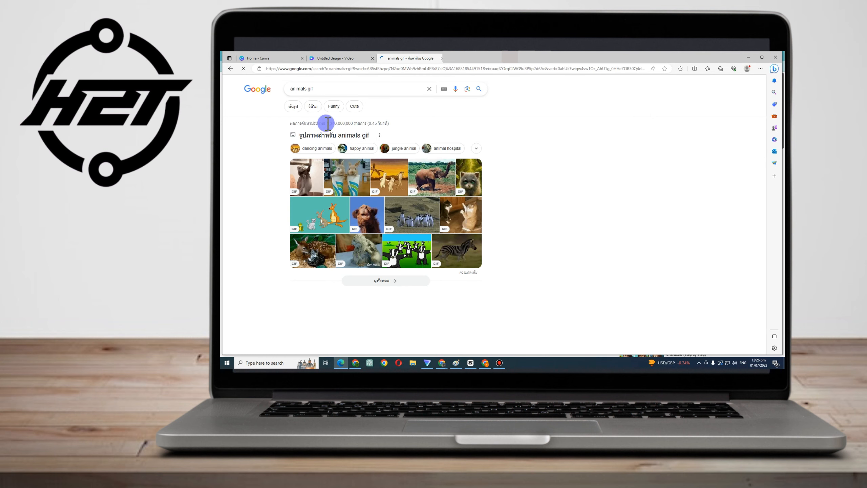
pyautogui.click(344, 91)
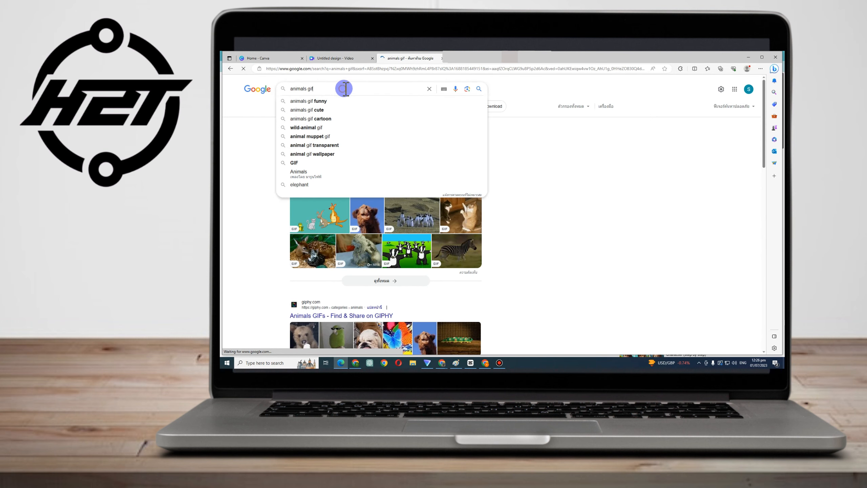
pyautogui.write('caryt')
pyautogui.press('BackSpace')
pyautogui.press('BackSpace')
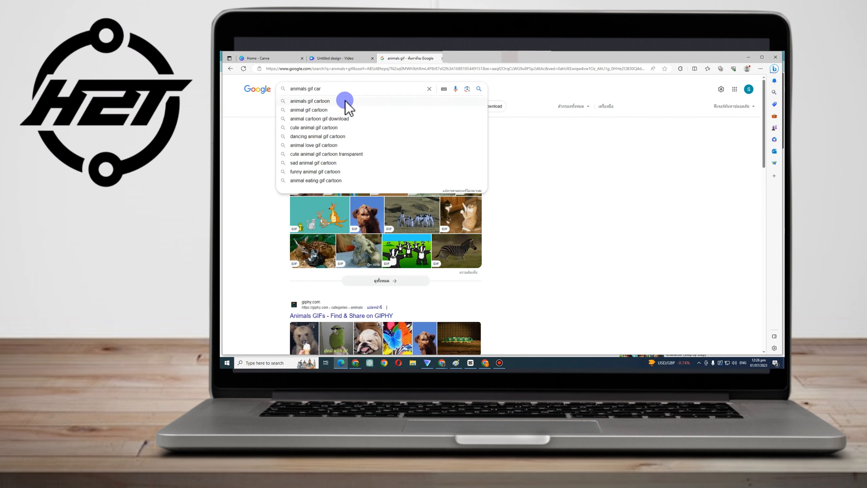
pyautogui.click(347, 102)
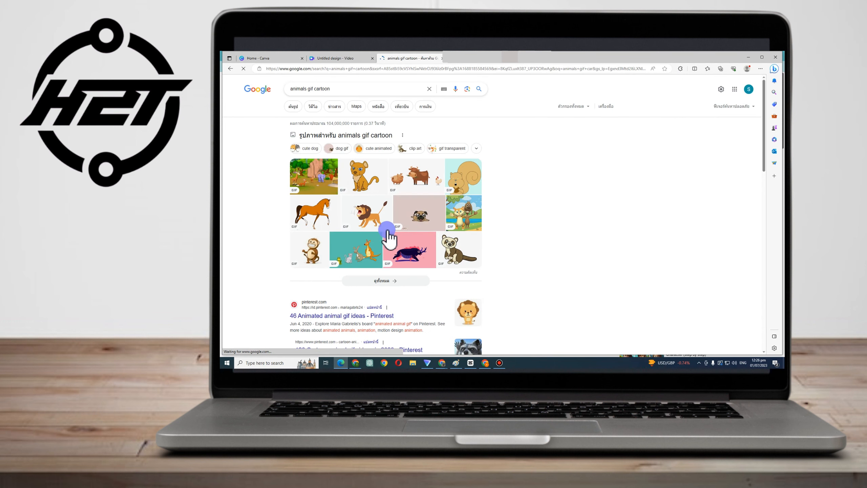
pyautogui.click(362, 192)
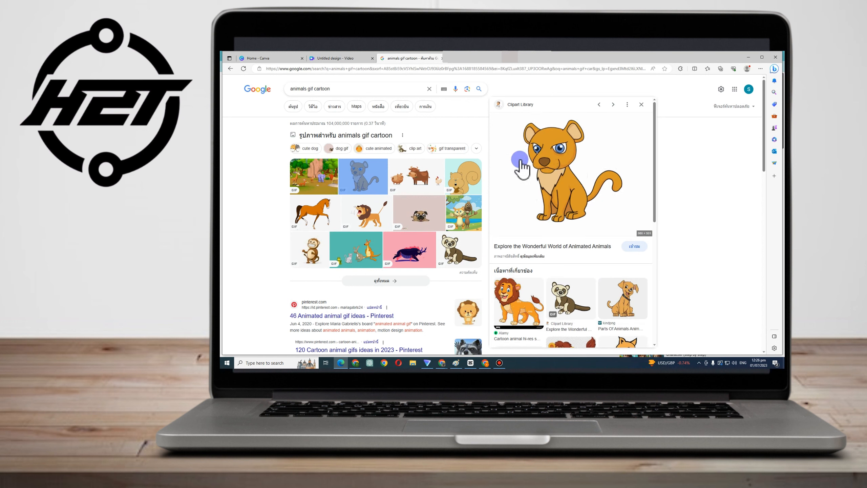
pyautogui.click(415, 191)
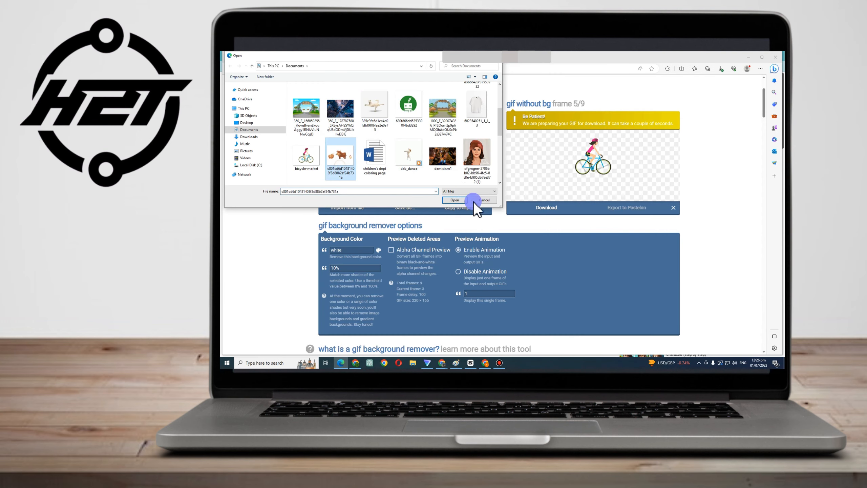
# Import the cow and pig GIF into the online GIF background remover and download the transparent result
pyautogui.click(455, 200)
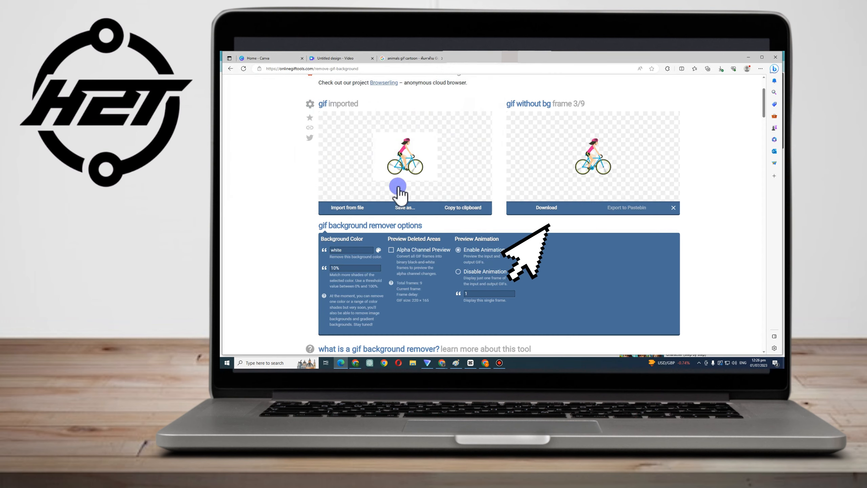
pyautogui.click(547, 207)
pyautogui.click(540, 206)
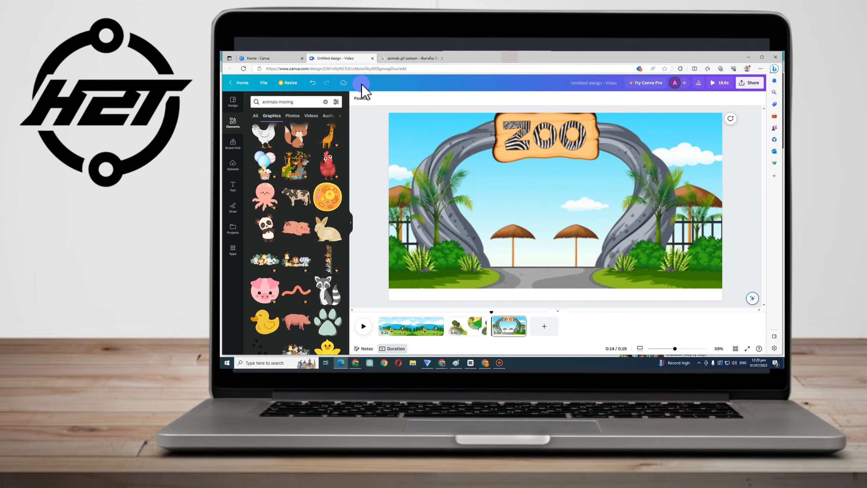
# Return to Canva and upload the downloaded cow GIF from the Downloads folder
pyautogui.click(228, 115)
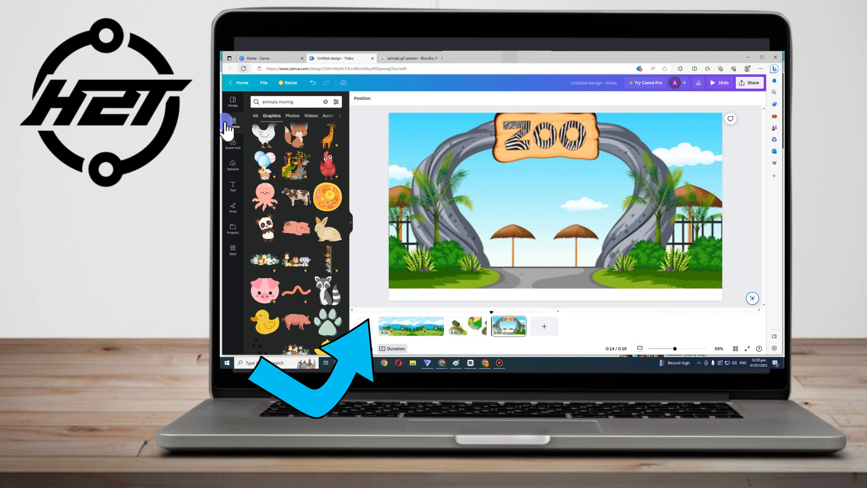
pyautogui.click(233, 165)
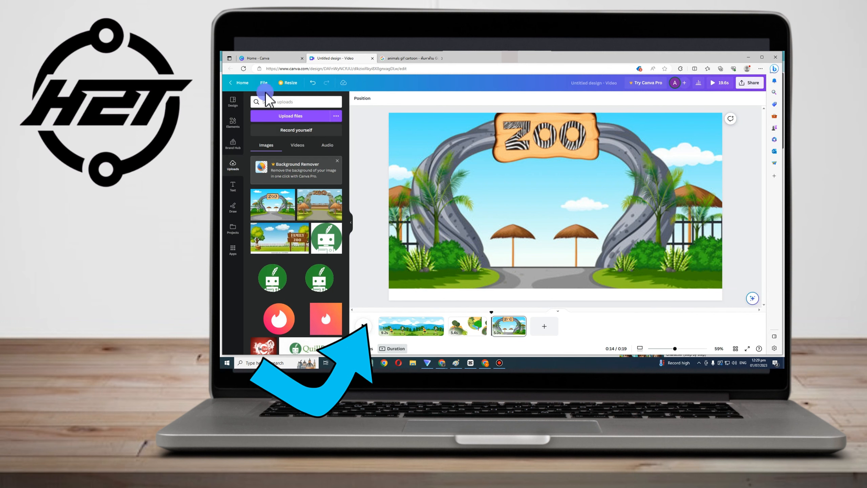
pyautogui.click(293, 118)
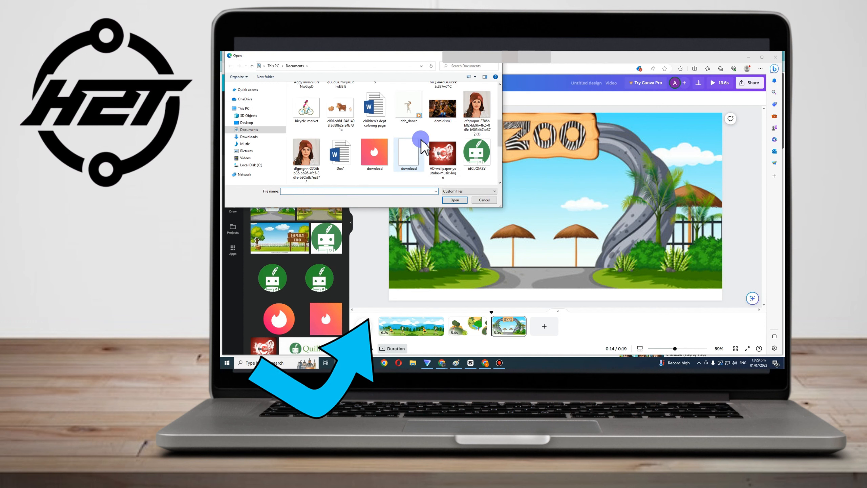
pyautogui.scroll(5, 420, 138)
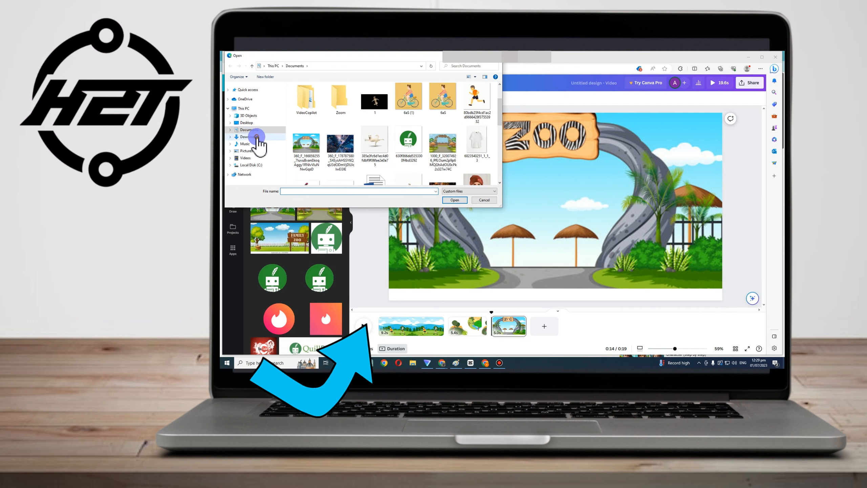
pyautogui.click(257, 137)
pyautogui.click(305, 111)
pyautogui.click(457, 199)
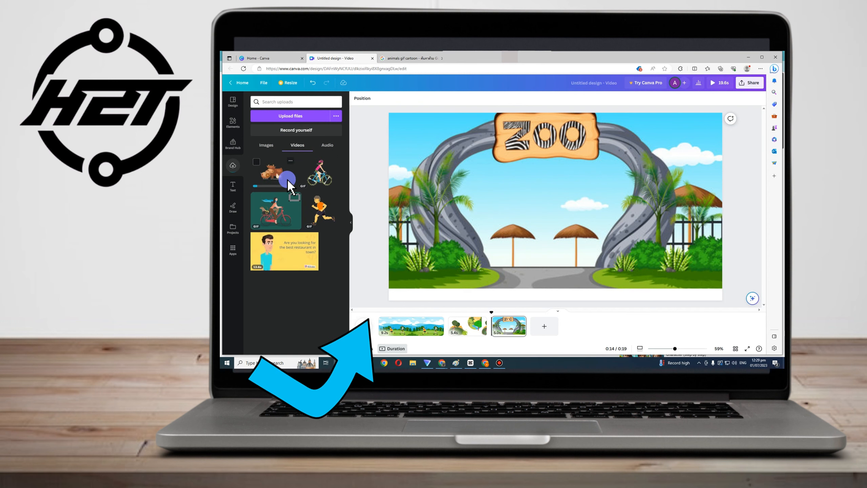
# Add the uploaded cow GIF to the zoo page, shrink it and place it on the path
pyautogui.moveTo(289, 186); pyautogui.dragTo(634, 243)
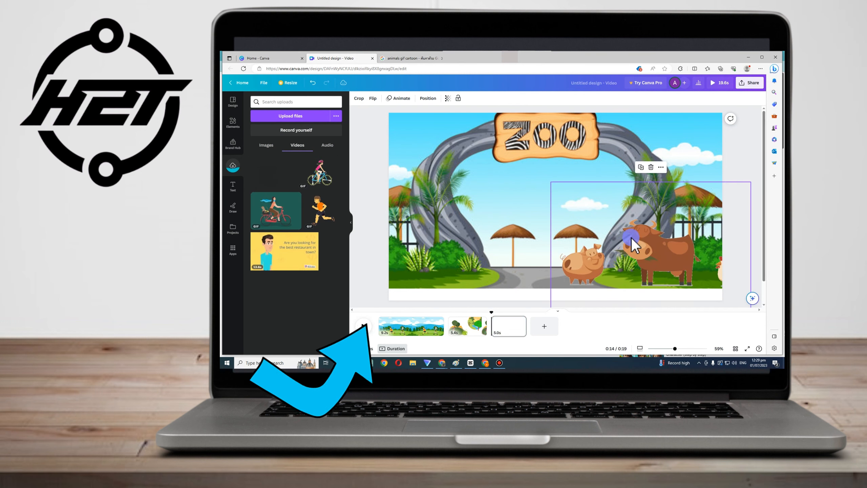
pyautogui.moveTo(580, 209); pyautogui.dragTo(655, 264)
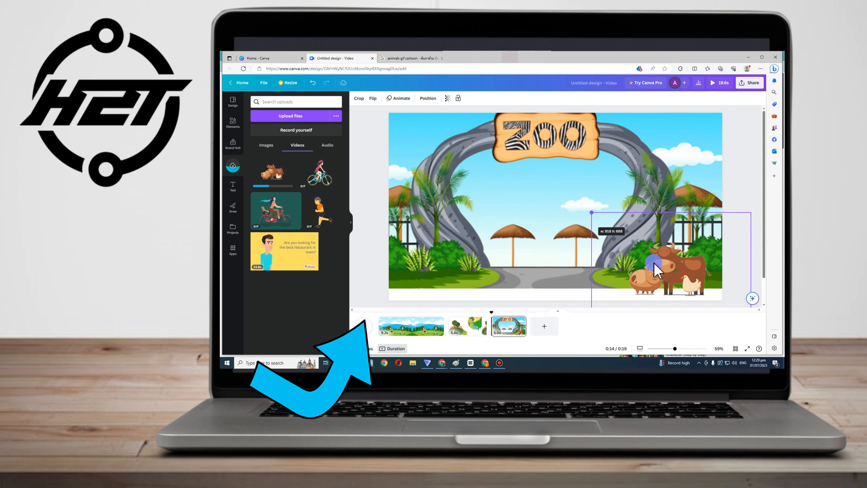
pyautogui.moveTo(536, 256); pyautogui.dragTo(543, 263)
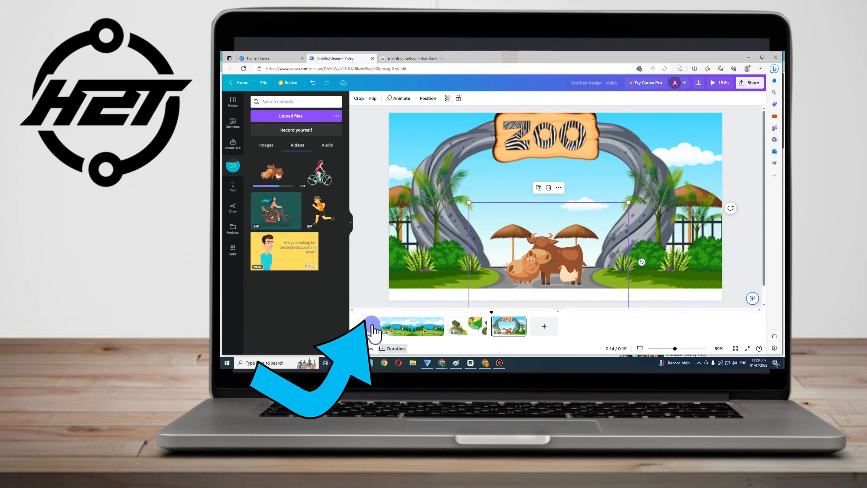
# Shorten the first page's duration to 5.9s and play the video from the start
pyautogui.click(367, 327)
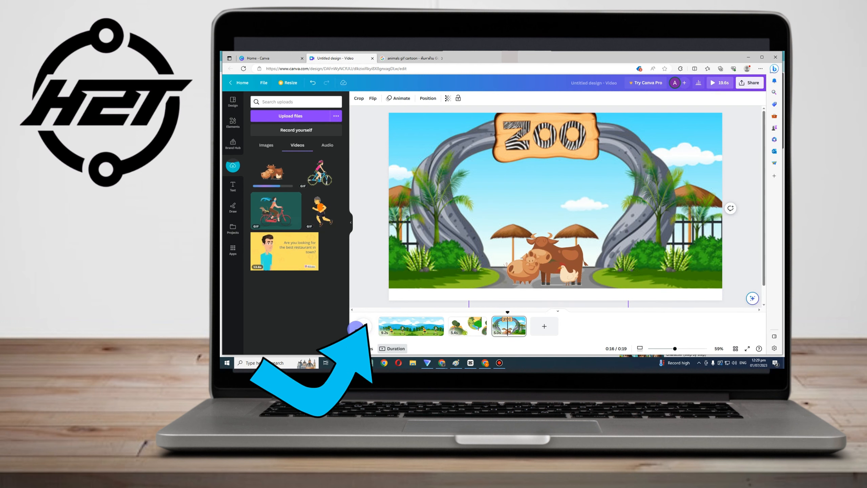
pyautogui.moveTo(505, 315); pyautogui.dragTo(379, 313)
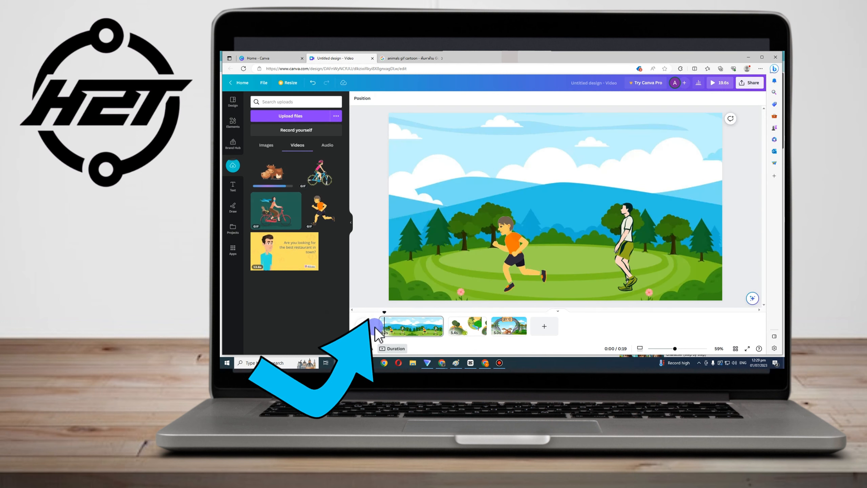
pyautogui.moveTo(441, 324); pyautogui.dragTo(421, 324)
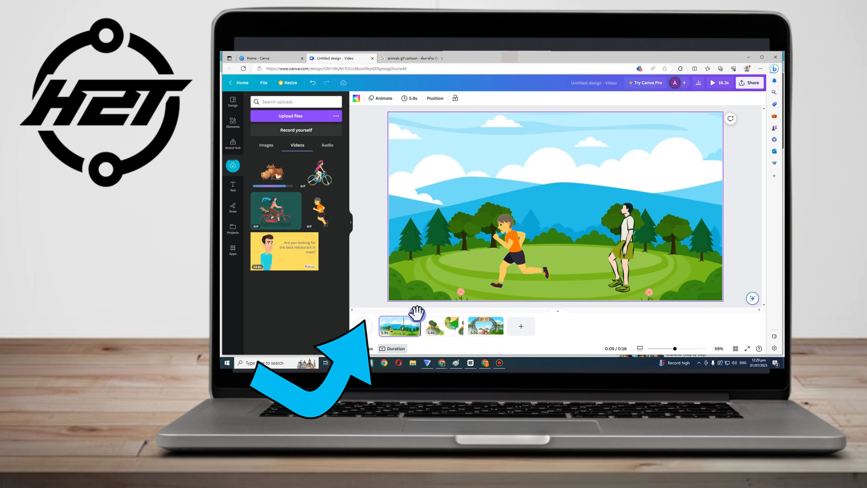
pyautogui.click(366, 330)
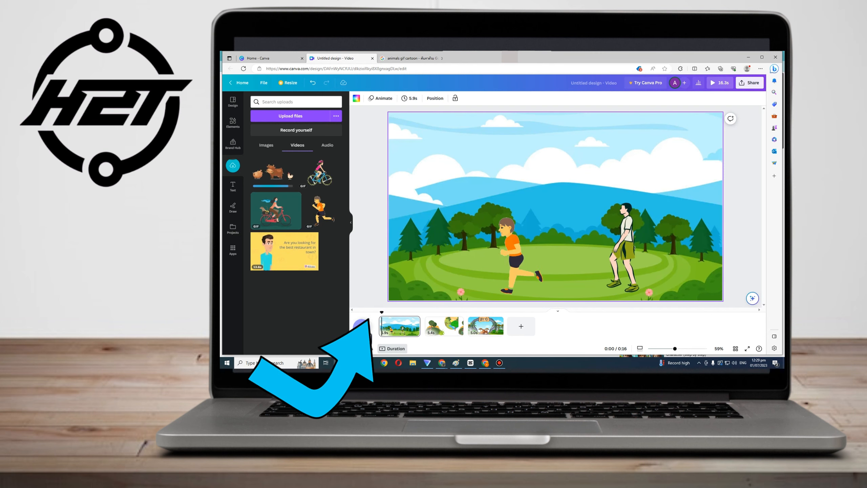